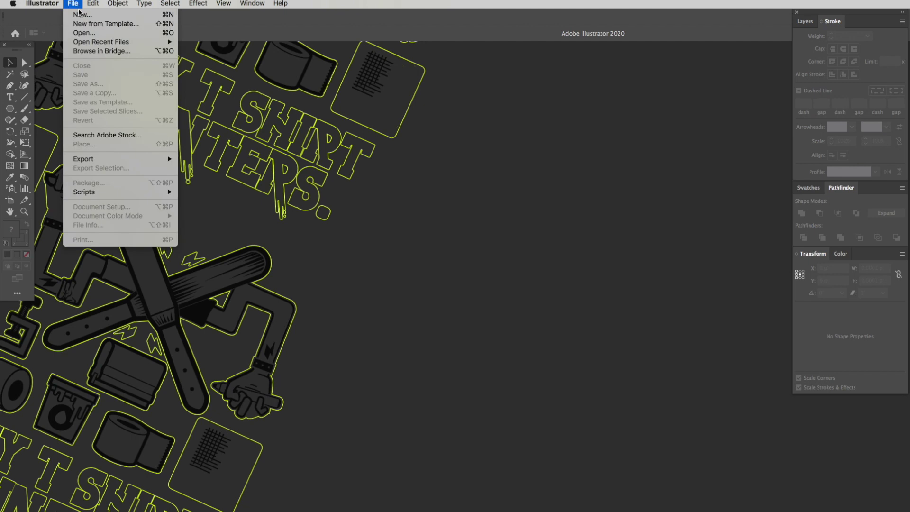
Step: Create a new 400 x 400 mm document in RGB color with 300 ppi raster effects
left_click(81, 12)
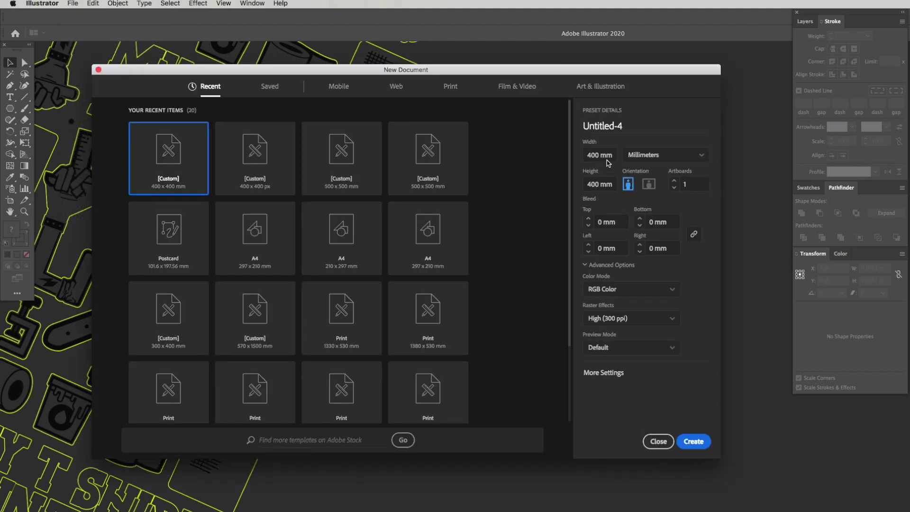
left_click(599, 155)
left_click(605, 181)
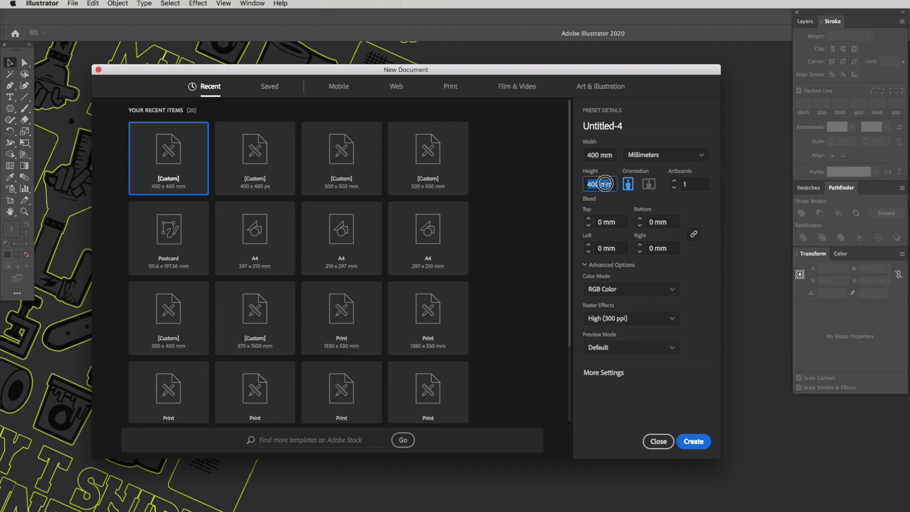
left_click(688, 443)
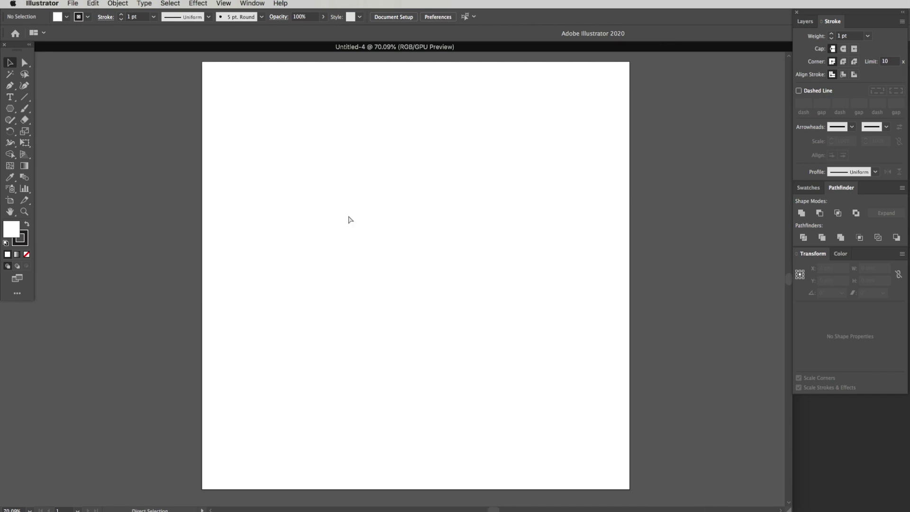
Step: Show the document rulers and check the ruler options
key("super+r")
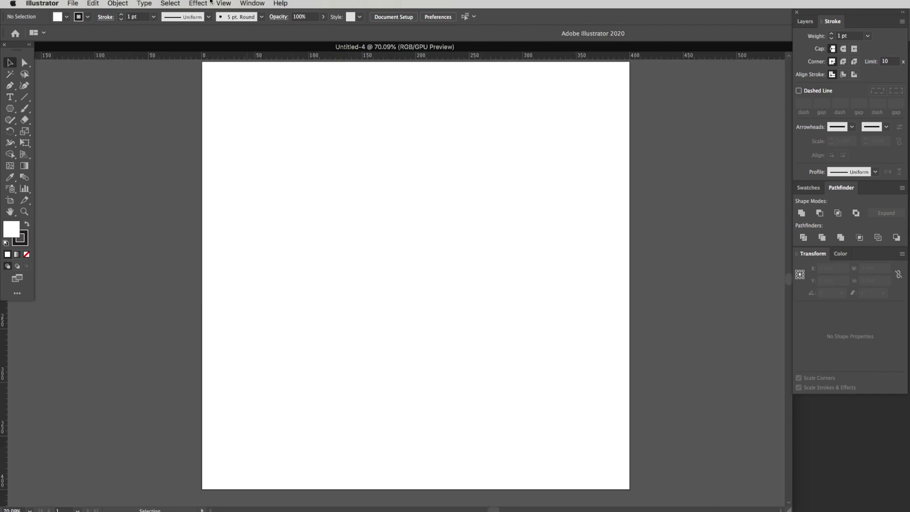
left_click(212, 3)
mouse_move(246, 317)
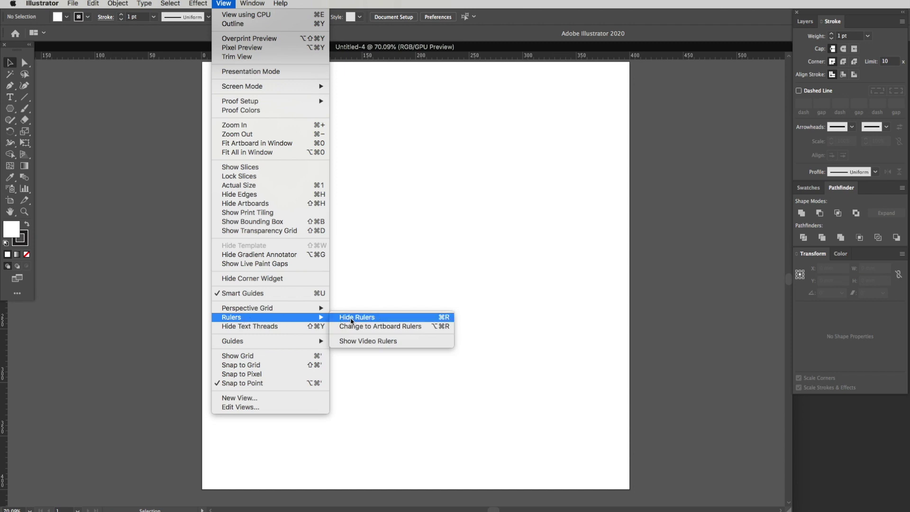
left_click(389, 205)
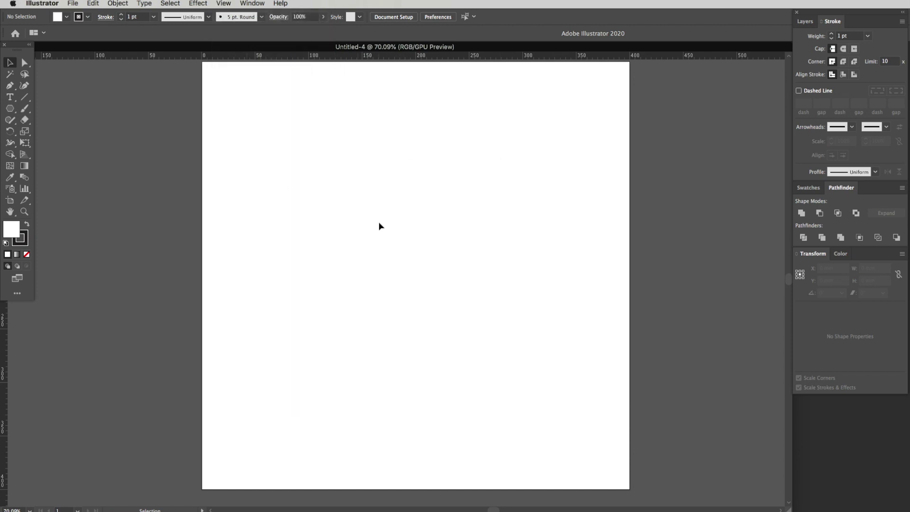
Step: Add the text "CREATING" to the artboard and enlarge it to 136 pt
key("t")
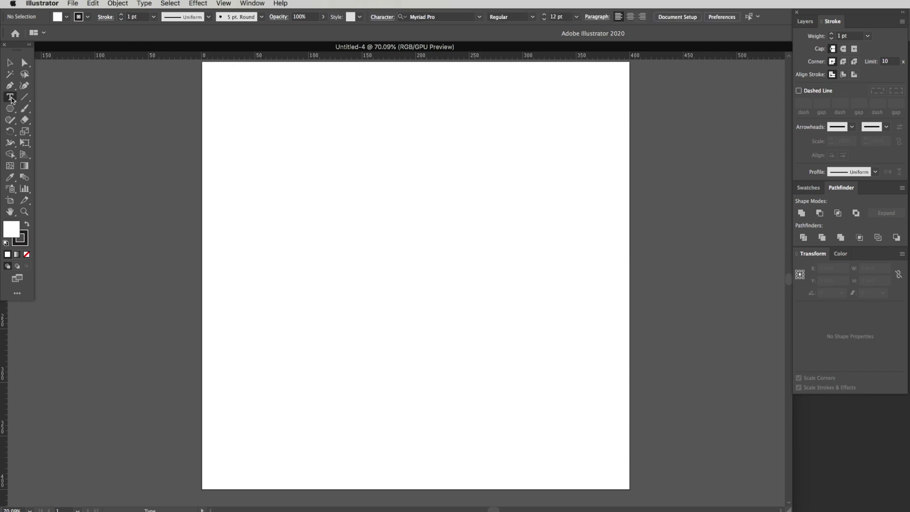
left_click(310, 229)
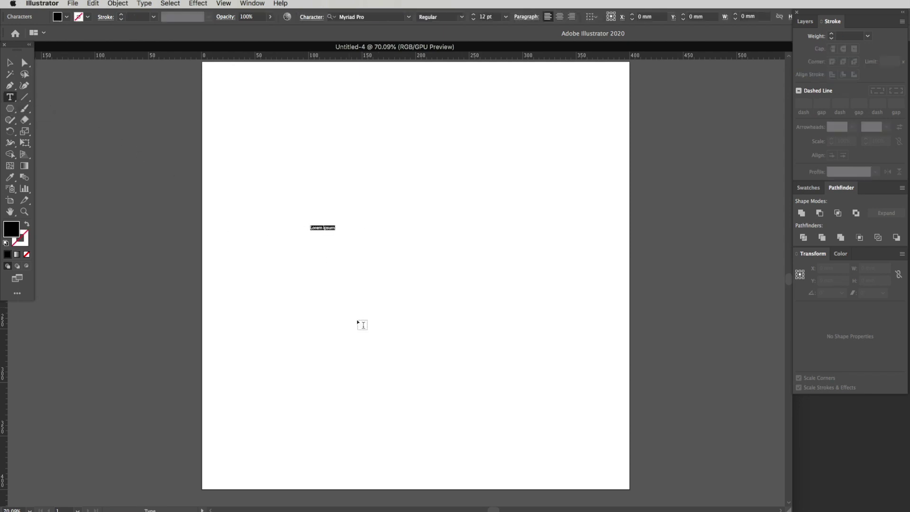
type("CREATING")
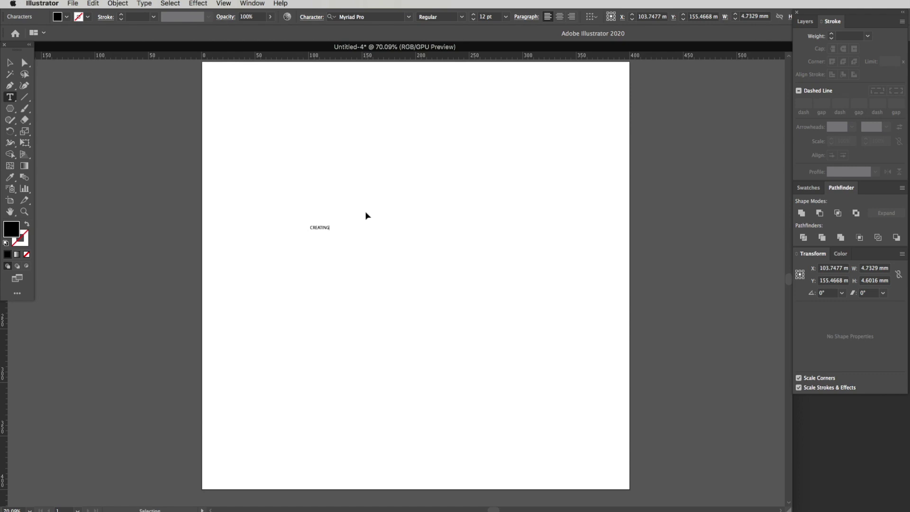
key("super+a")
scroll(487, 19, "up", 20)
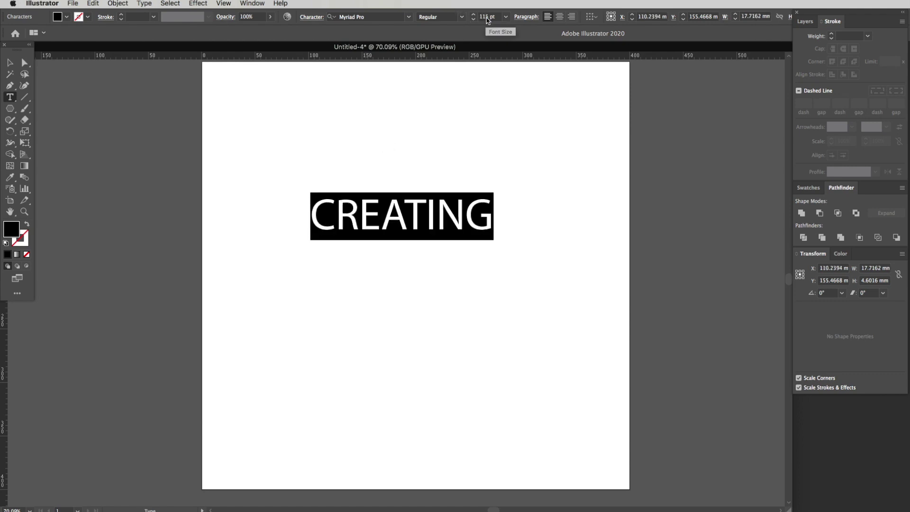
scroll(486, 20, "up", 1)
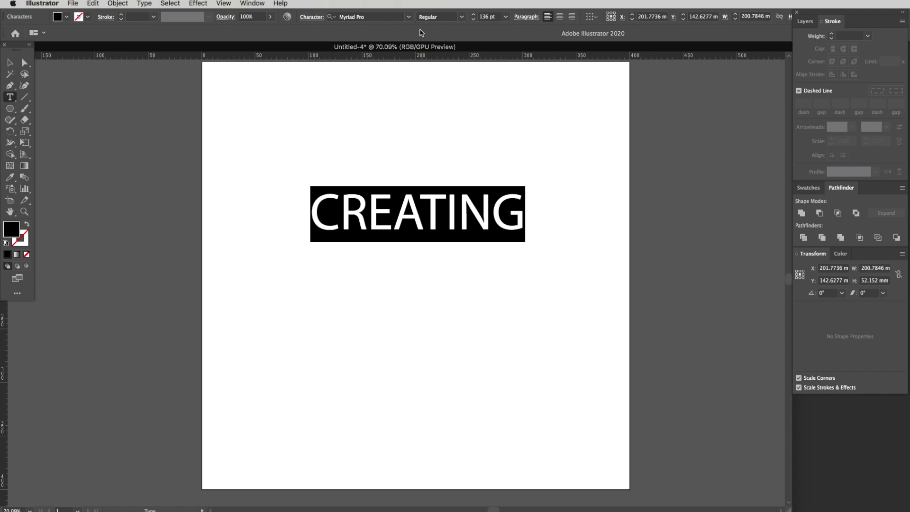
Step: Set the word "CREATING" in the Barley font and move it down toward the middle of the artboard
left_click(374, 17)
type("BARLEY")
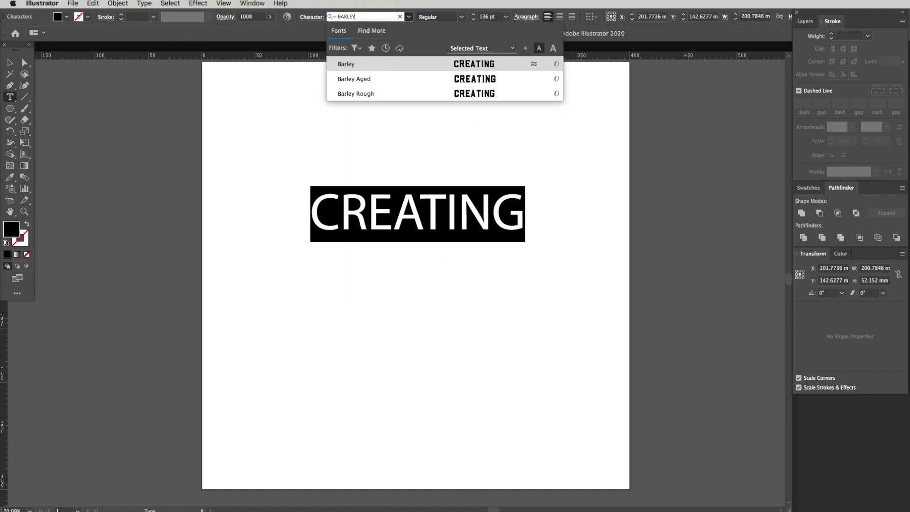
left_click(360, 64)
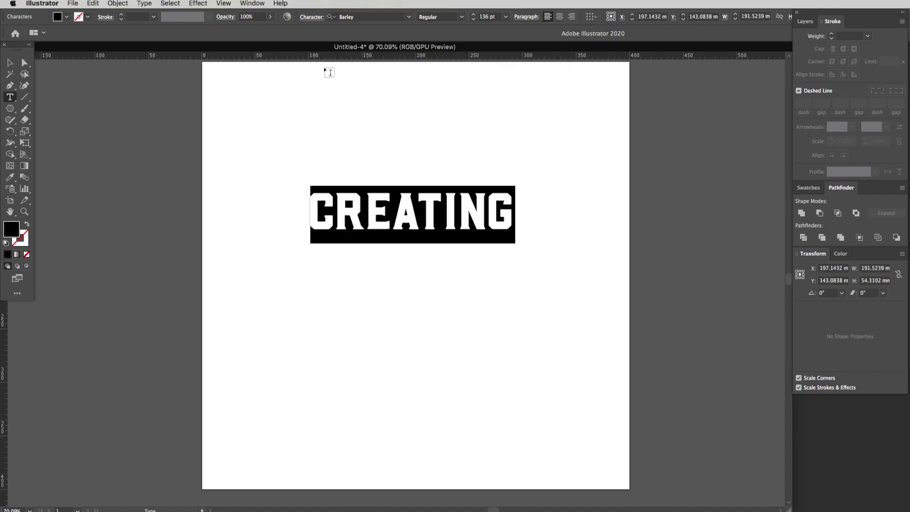
left_click(10, 62)
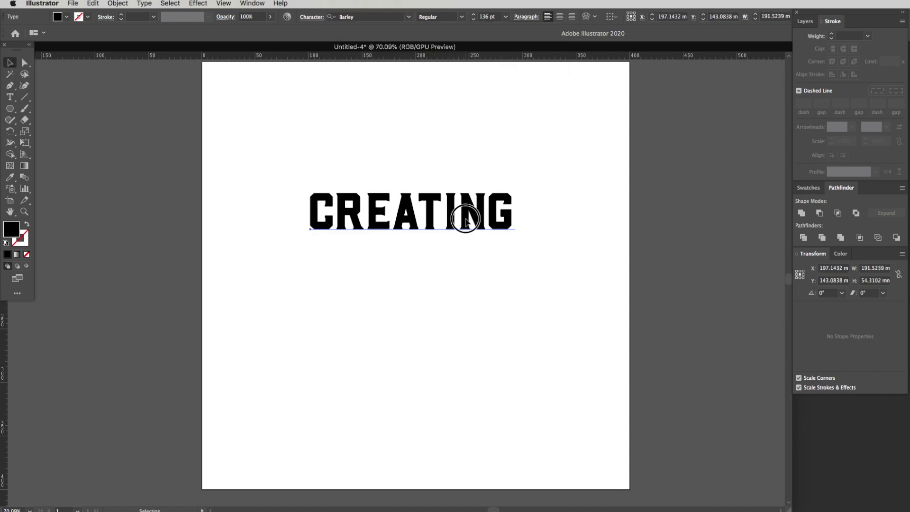
left_click_drag(463, 221, 472, 261)
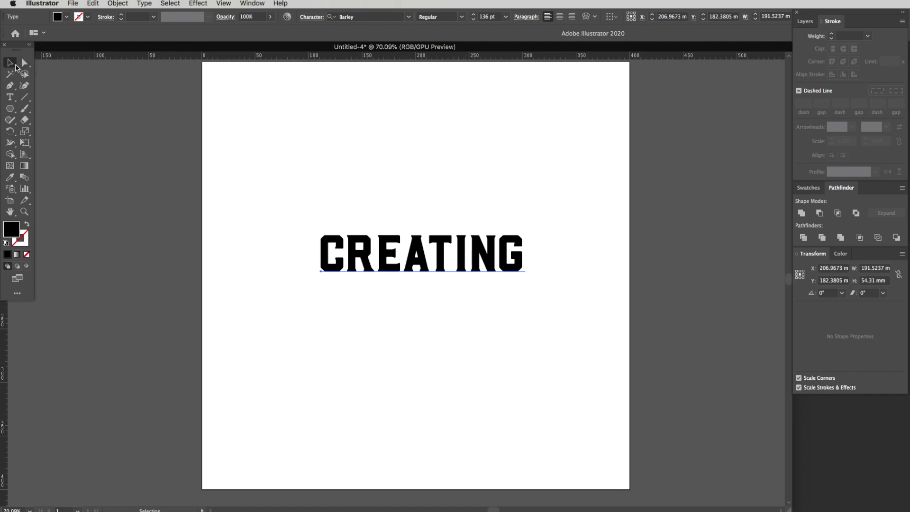
Step: Duplicate "CREATING" directly above itself and change the copy's text to "KEEP ON"
left_click(15, 67)
left_click_drag(464, 258, 465, 213)
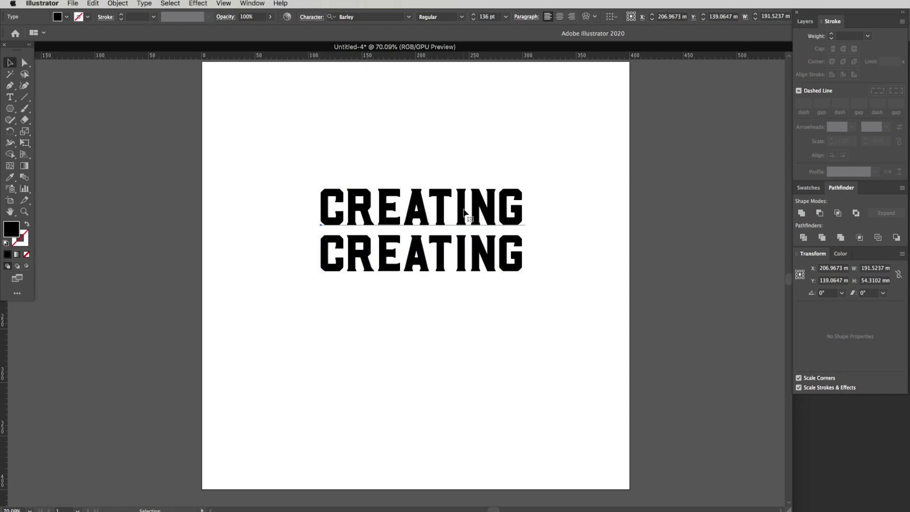
double_click(464, 213)
key("ctrl+a")
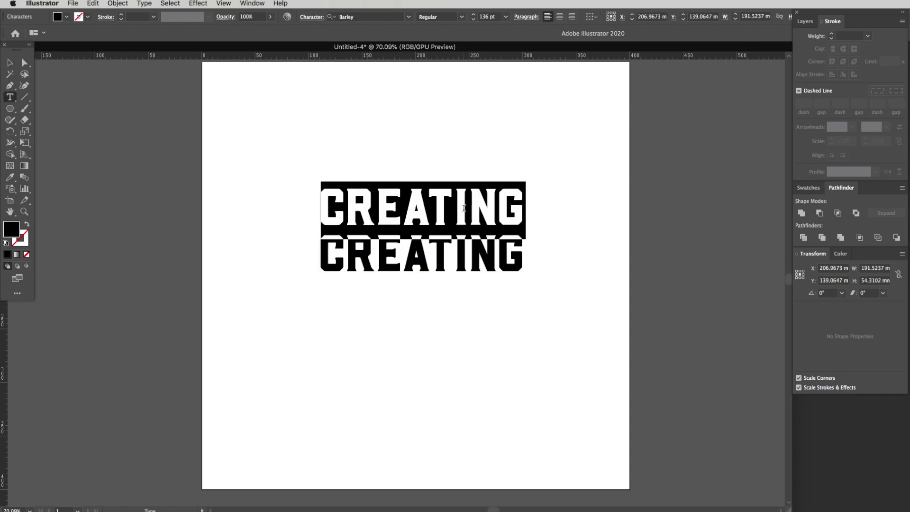
type("KEEP ON")
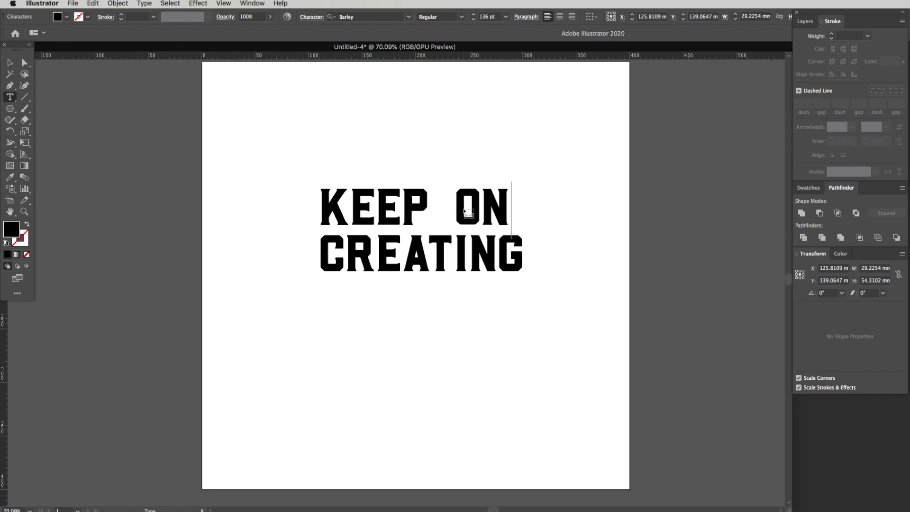
Step: Duplicate the "KEEP ON" line below "CREATING" and change the copy's text to "MTP 2020"
left_click(10, 63)
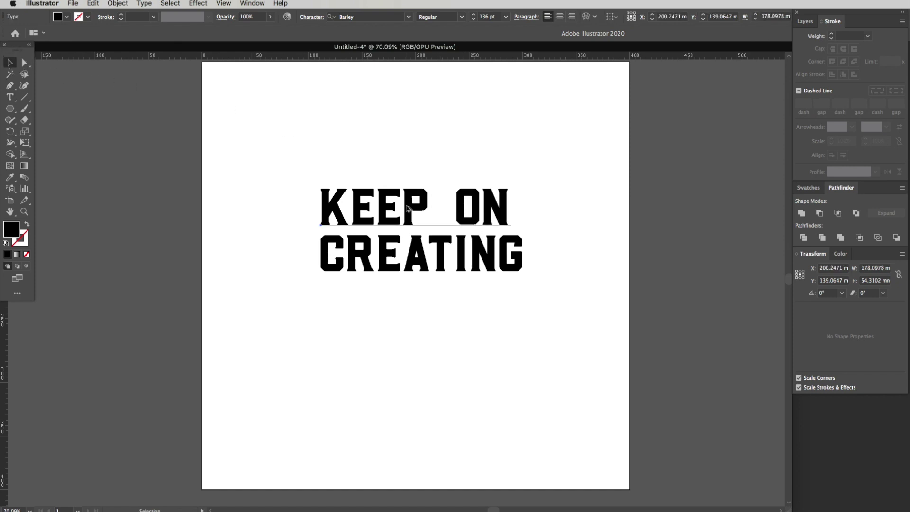
left_click_drag(408, 206, 399, 301)
double_click(399, 301)
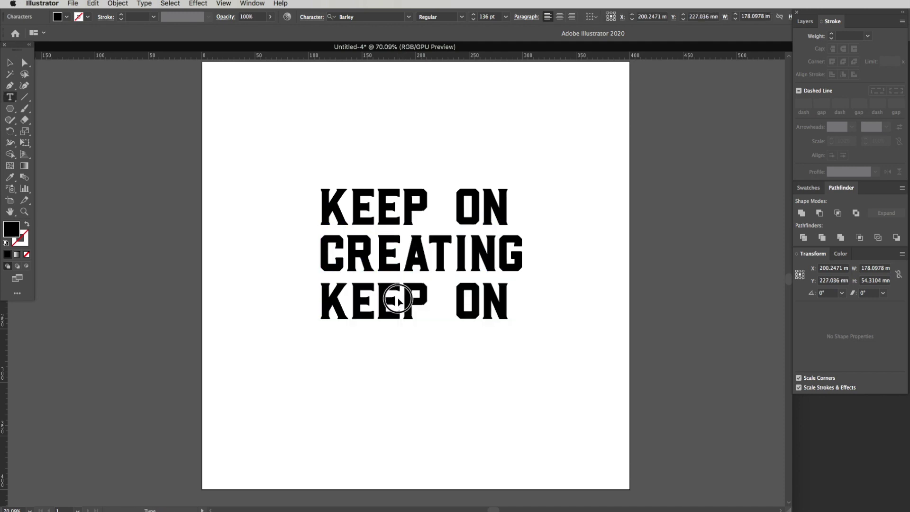
triple_click(399, 301)
type("MTP ")
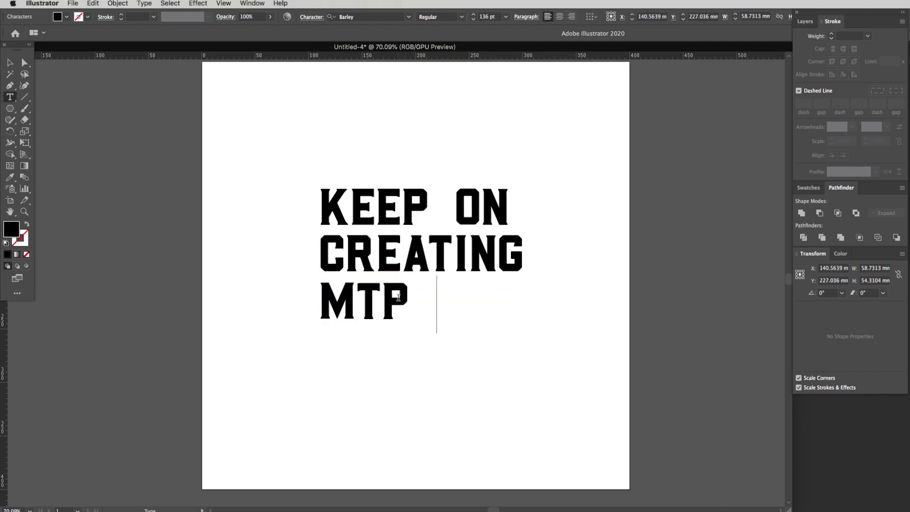
type("2020")
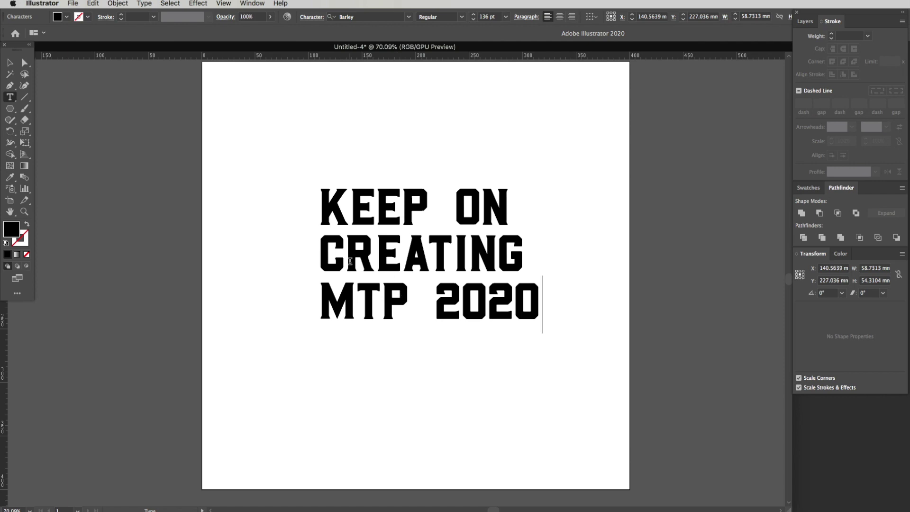
Step: Reduce the "KEEP ON" and "MTP 2020" lines together to a font size of 50 pt
left_click(10, 62)
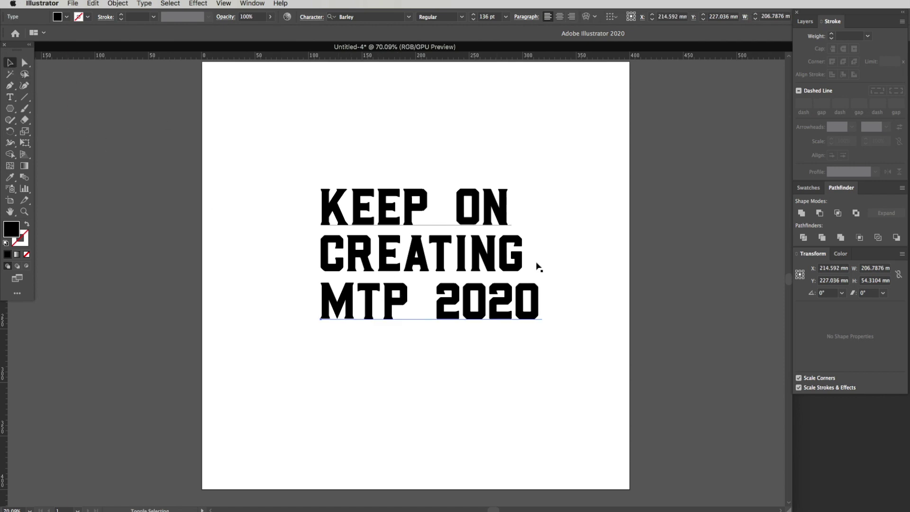
left_click(495, 207, "shift")
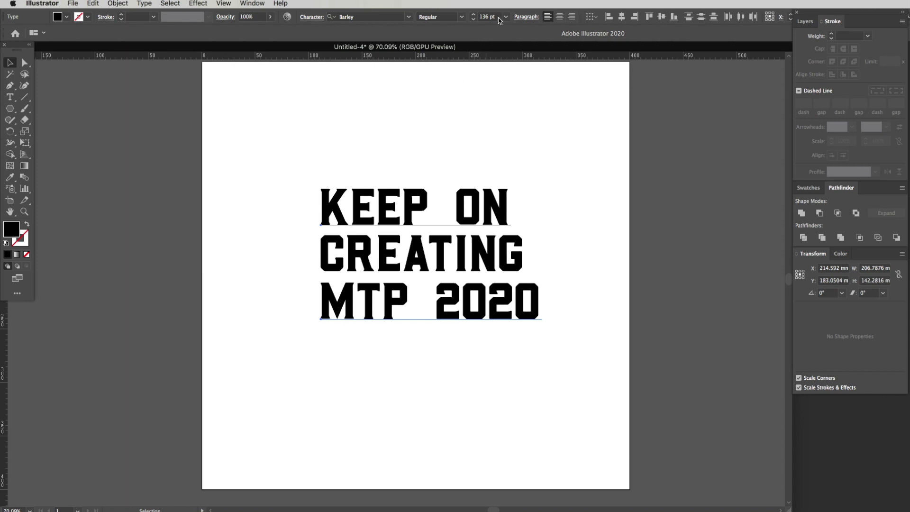
scroll(493, 21, "down", 20)
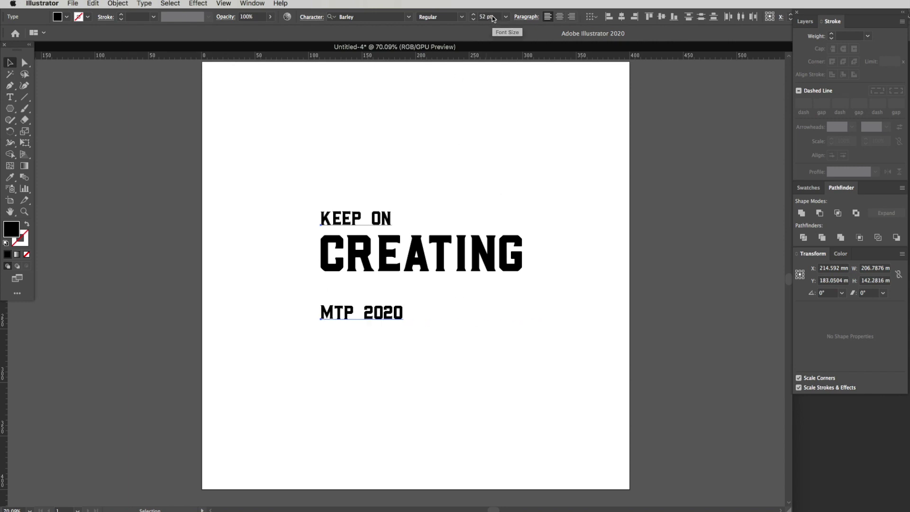
scroll(493, 19, "up", 2)
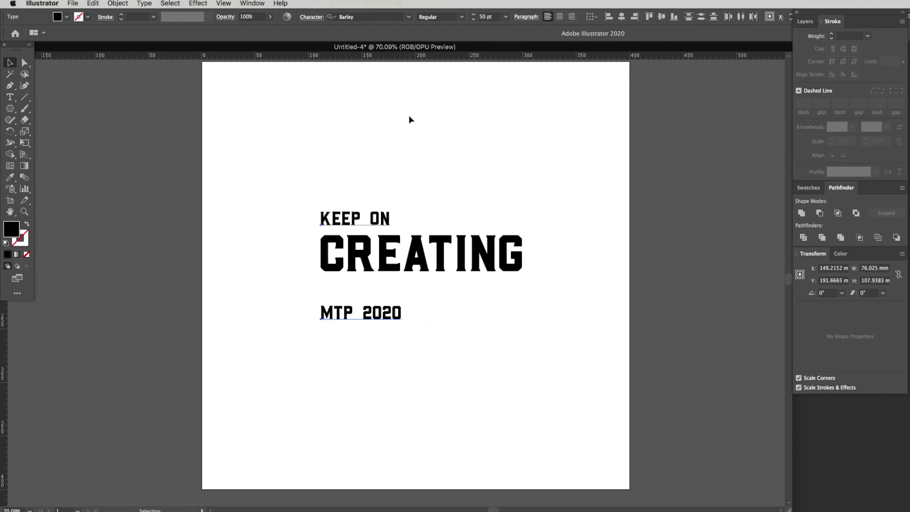
Step: Move "KEEP ON" and "MTP 2020" to roughly the center, close above and below "CREATING"
left_click(404, 156)
left_click_drag(386, 220, 444, 222)
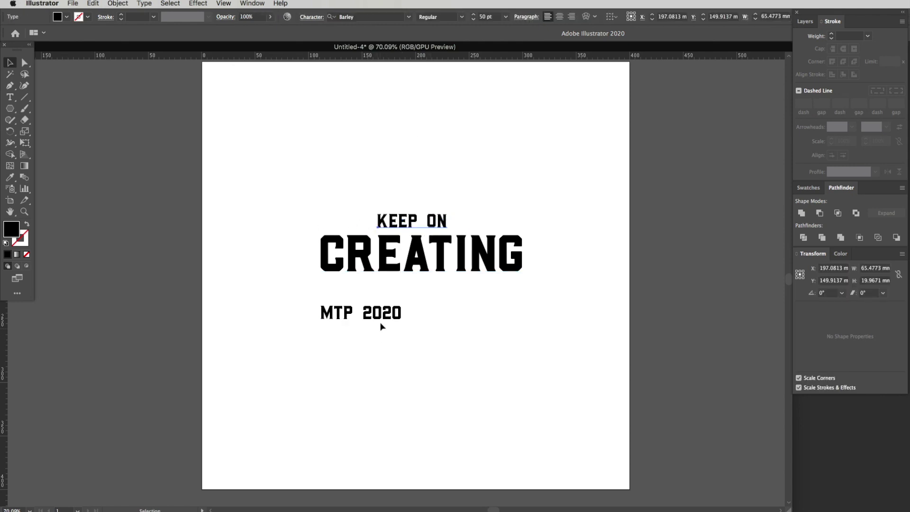
left_click_drag(385, 315, 445, 292)
left_click(432, 321)
Step: Tighten the gap in "KEEP ON" by setting only the space character to 19 pt
scroll(421, 223, "up", 3)
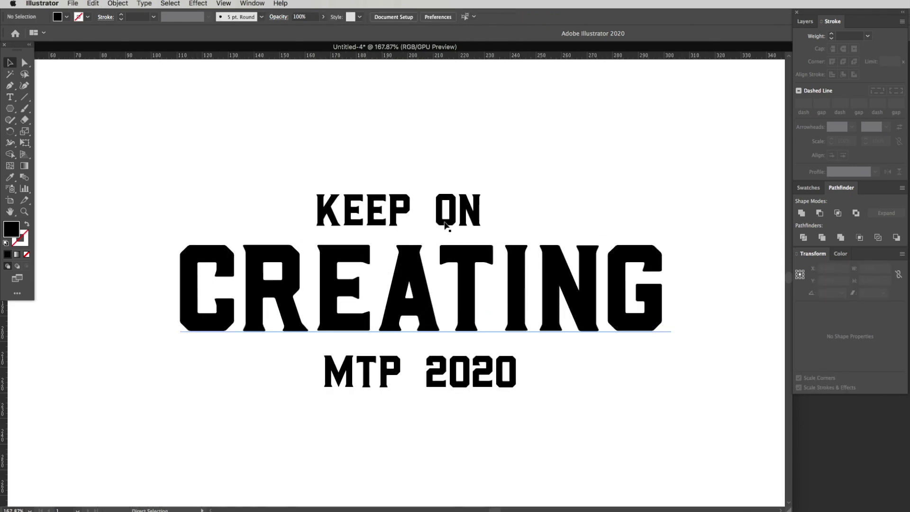
double_click(421, 216)
double_click(420, 200)
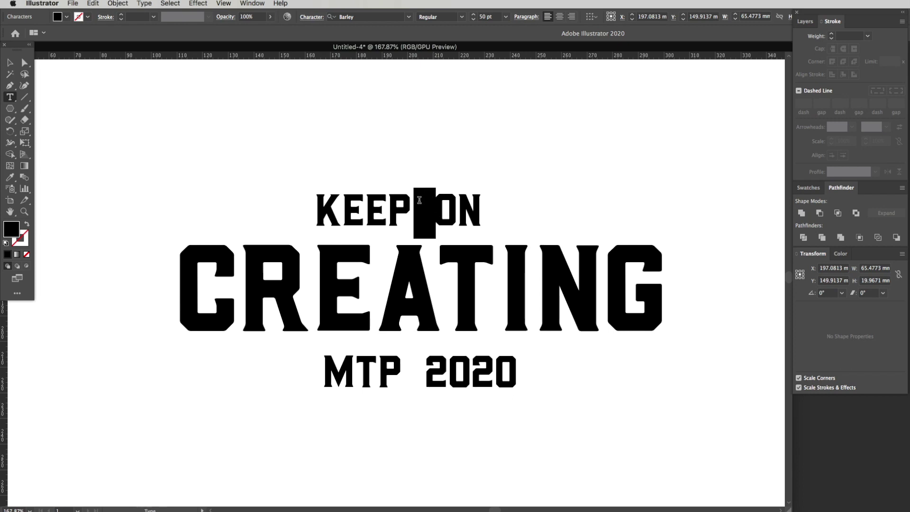
scroll(494, 22, "down", 10)
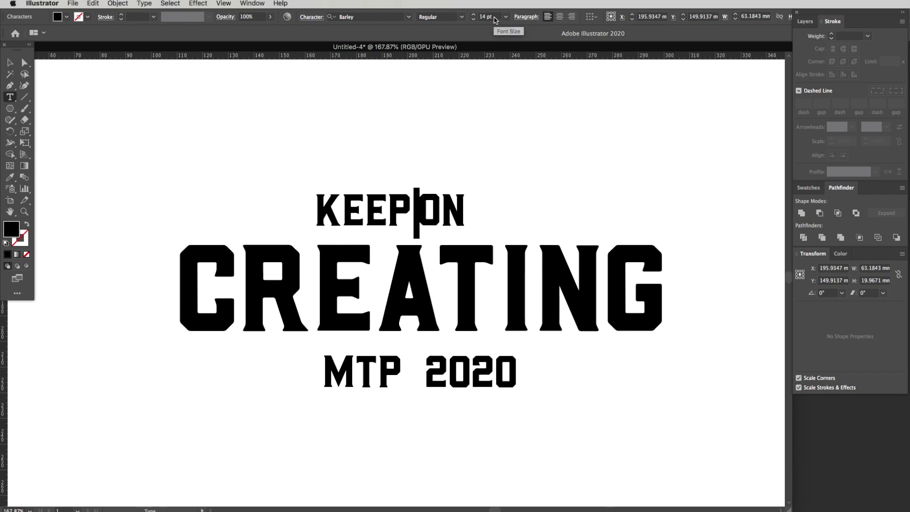
scroll(494, 19, "down", 2)
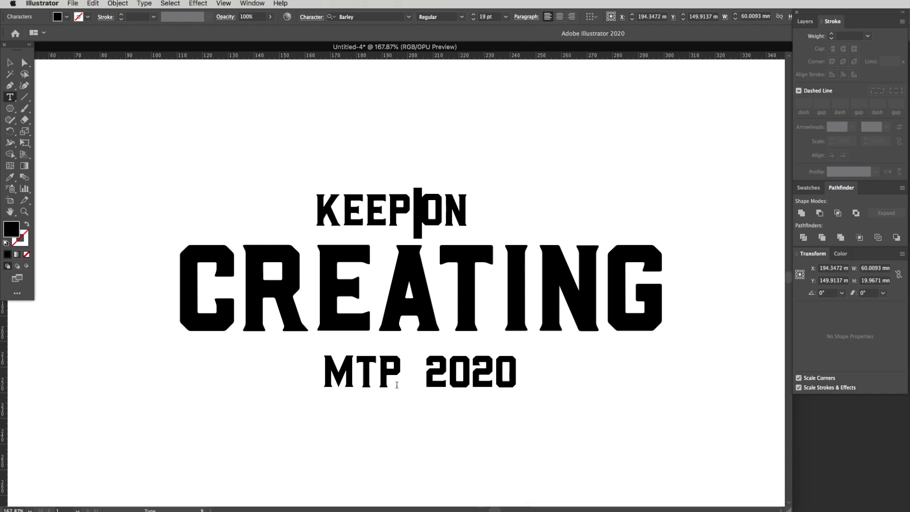
Step: Tighten the gap in "MTP 2020" by setting only the space character to 17 pt
double_click(422, 366)
scroll(495, 20, "down", 10)
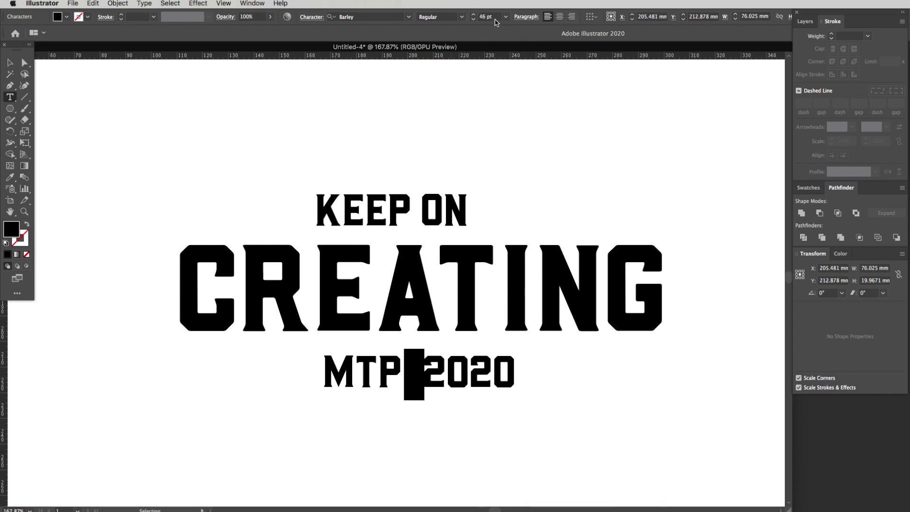
scroll(494, 21, "down", 2)
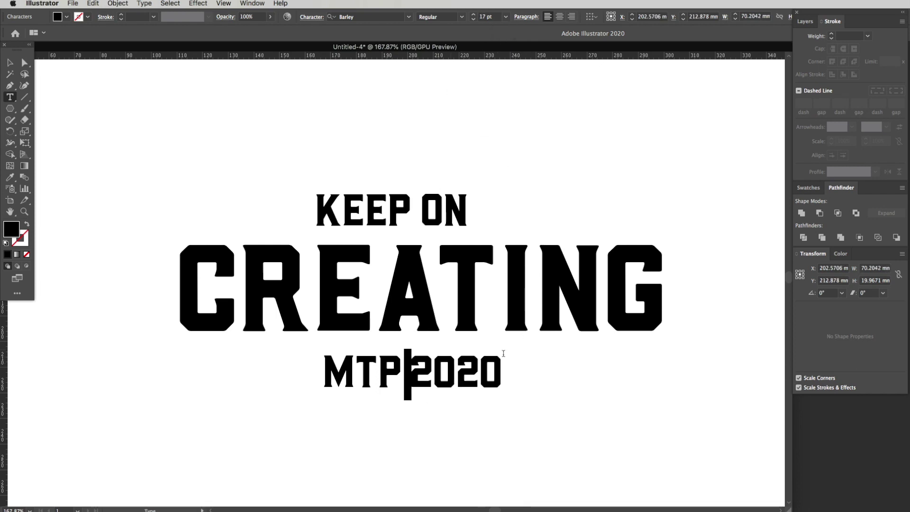
Step: Nudge the "MTP 2020" and "KEEP ON" lines so they sit centered closely around "CREATING"
key("Escape")
mouse_move(445, 385)
left_mouse_down()
mouse_move(432, 373)
mouse_move(441, 375)
left_mouse_up()
left_click(512, 327, "shift")
scroll(522, 323, "down", 6)
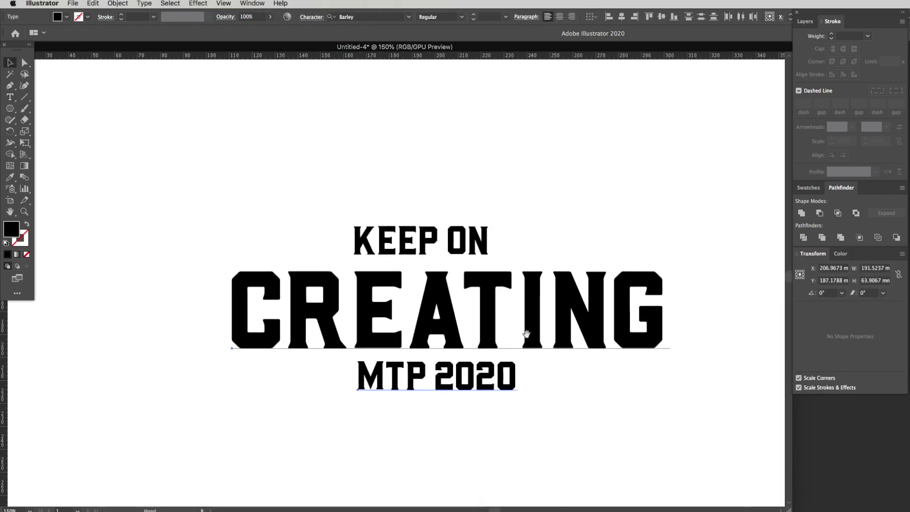
left_click_drag(362, 244, 370, 245)
left_click(373, 307)
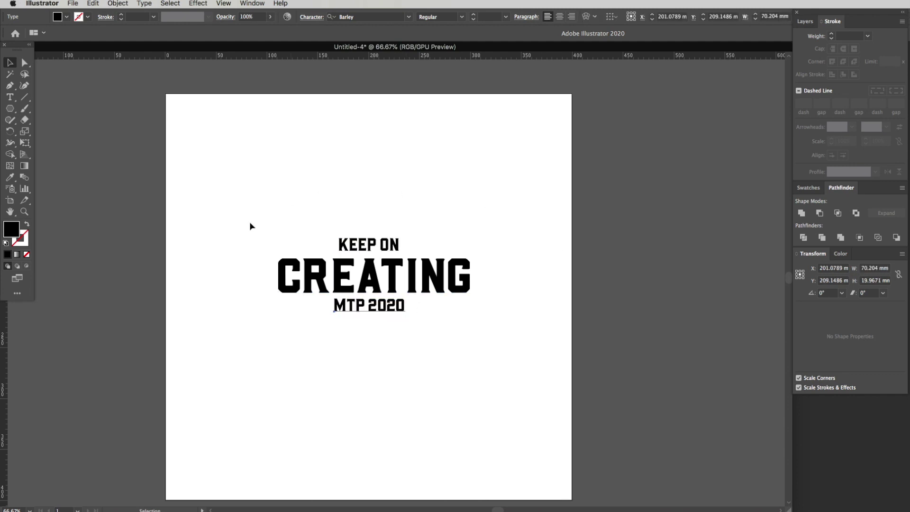
Step: Draw a six-sided polygon about 235 mm wide centered over the text and rotate it 90° so a corner points up
key("m")
left_click_drag(10, 108, 60, 143)
left_click_drag(369, 278, 394, 306)
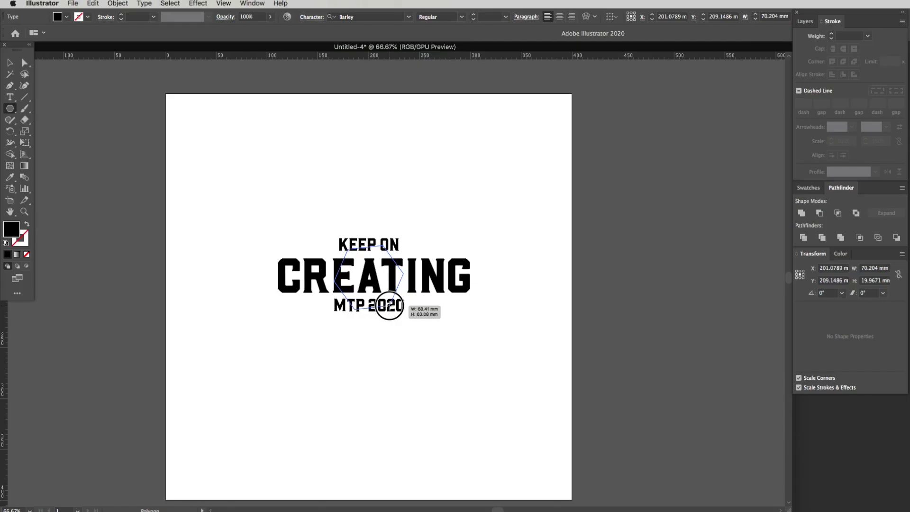
left_click_drag(401, 320, 469, 344)
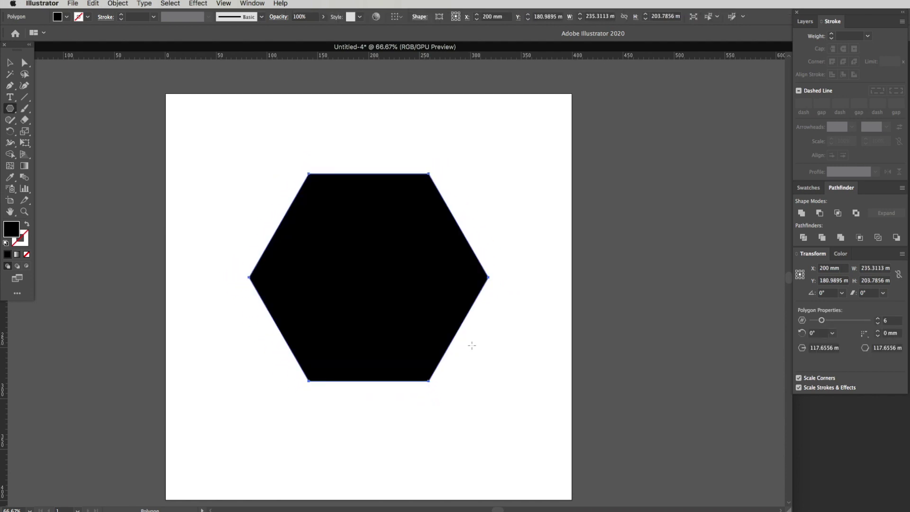
key("r")
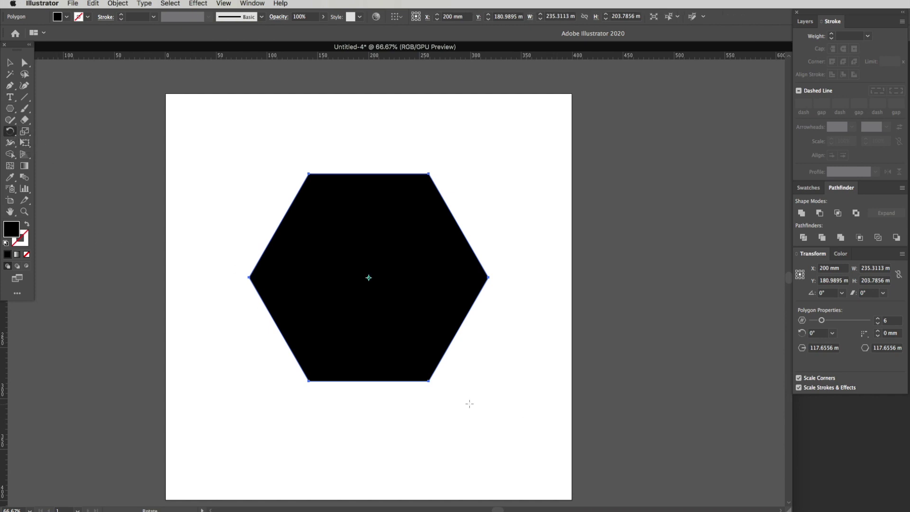
left_click_drag(469, 404, 520, 207)
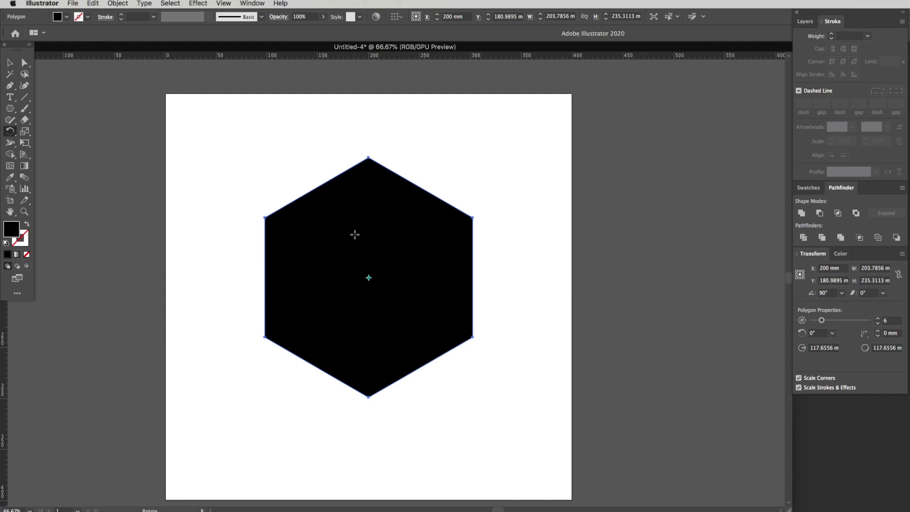
Step: Swap the hexagon's fill and stroke so it has no fill and a black 1 pt outline
key("shift+x")
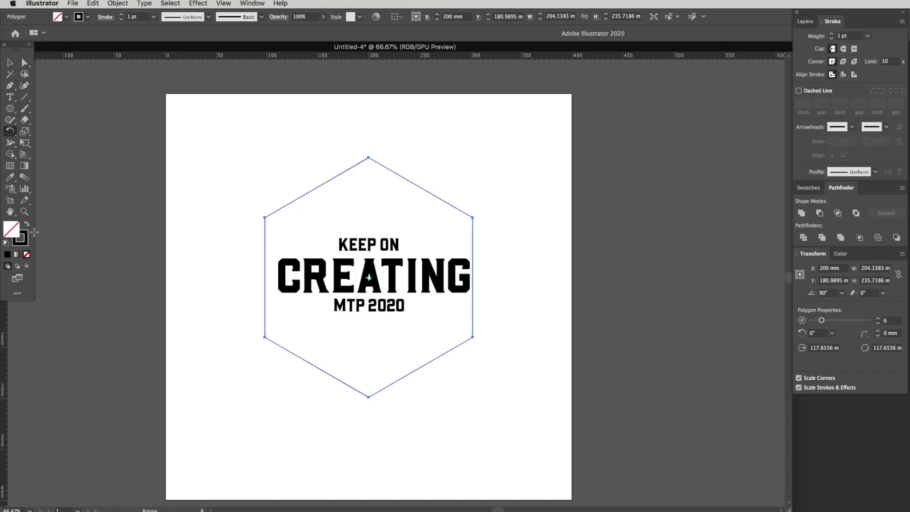
left_click(27, 227)
left_click(28, 226)
left_click(27, 227)
left_click(27, 227)
Step: Move the hexagon to about X 208.7 mm, Y 192.3 mm and place a vertical guide through its top corner
key("v")
left_click(473, 241)
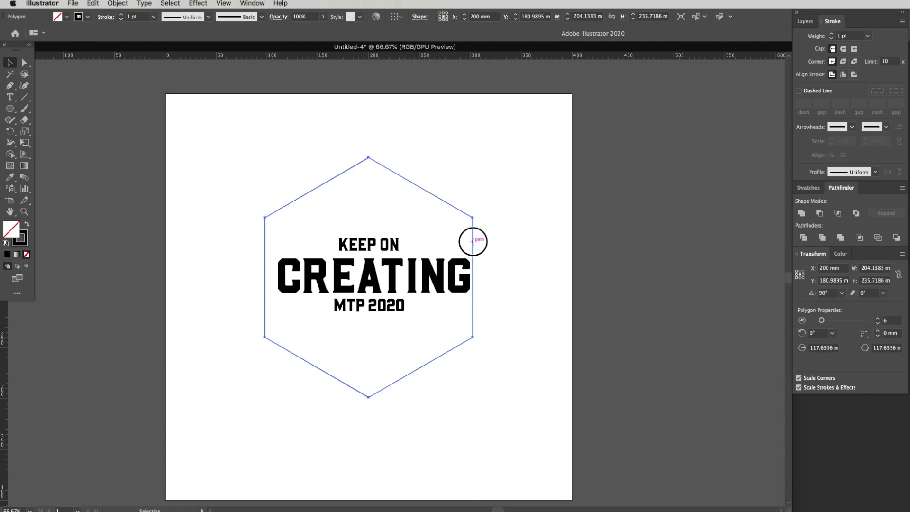
left_click_drag(473, 240, 482, 253)
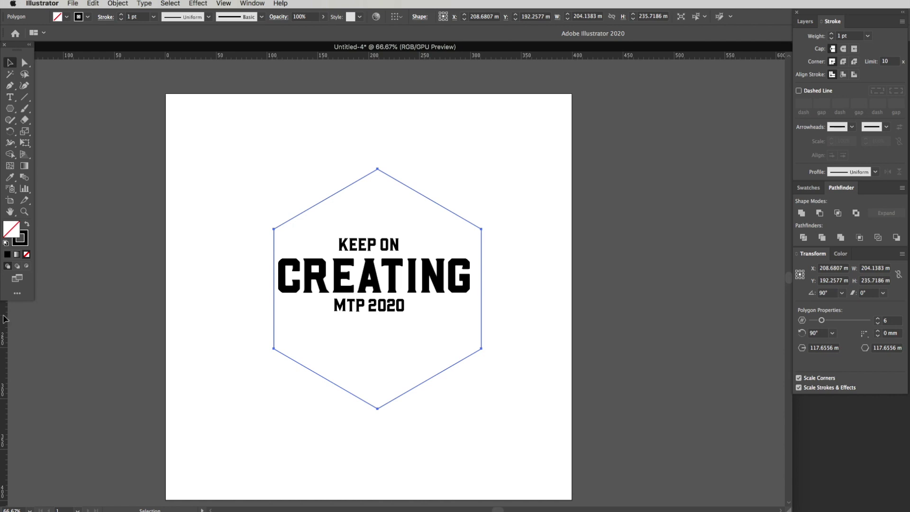
left_click_drag(5, 319, 378, 171)
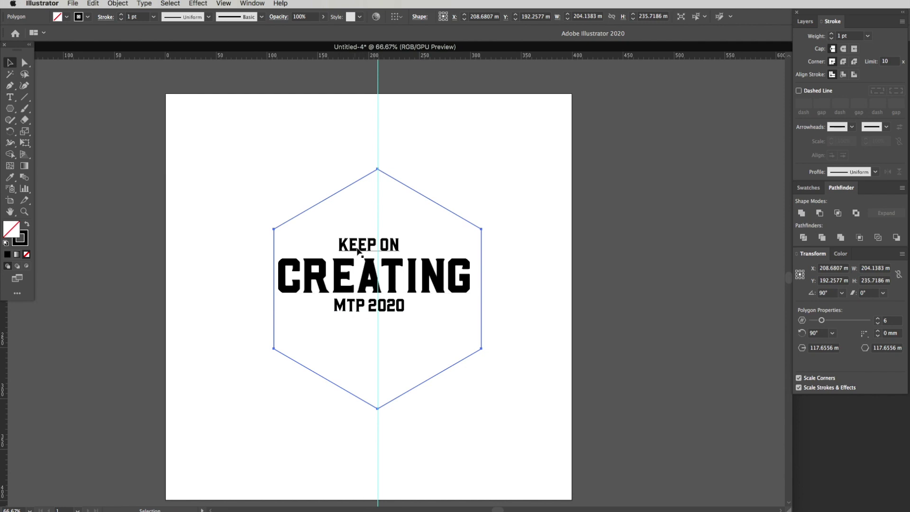
Step: Squash the hexagon vertically about its center to about 96 mm high and move it up along the guide to surround the text
key("e")
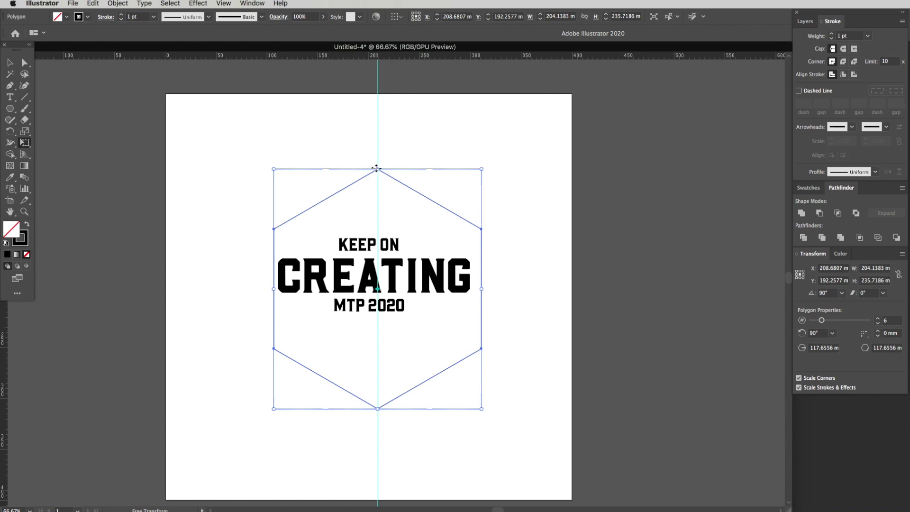
left_click_drag(377, 168, 379, 222)
left_click_drag(378, 233, 378, 240)
key("v")
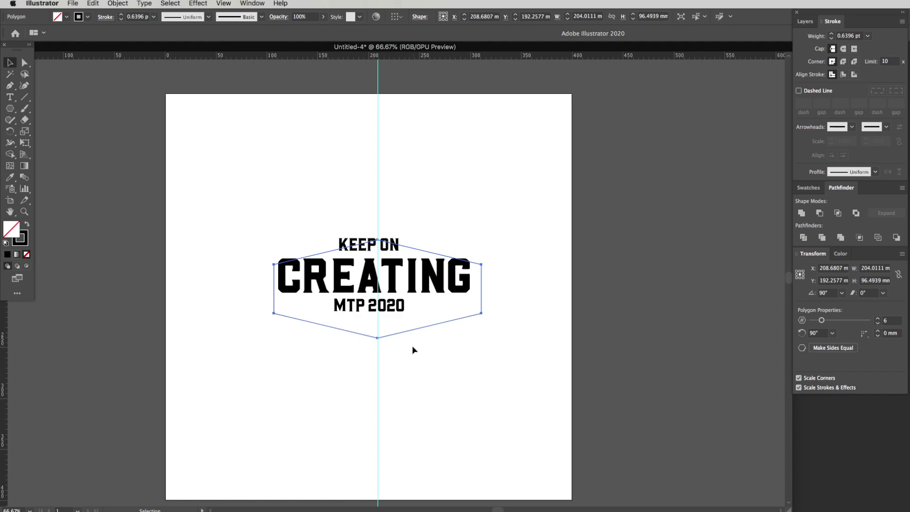
left_click_drag(399, 335, 522, 372)
left_click(403, 360)
Step: Nudge only the hexagon's top corner point slightly downward along the guide, closer to "KEEP ON"
key("super+space")
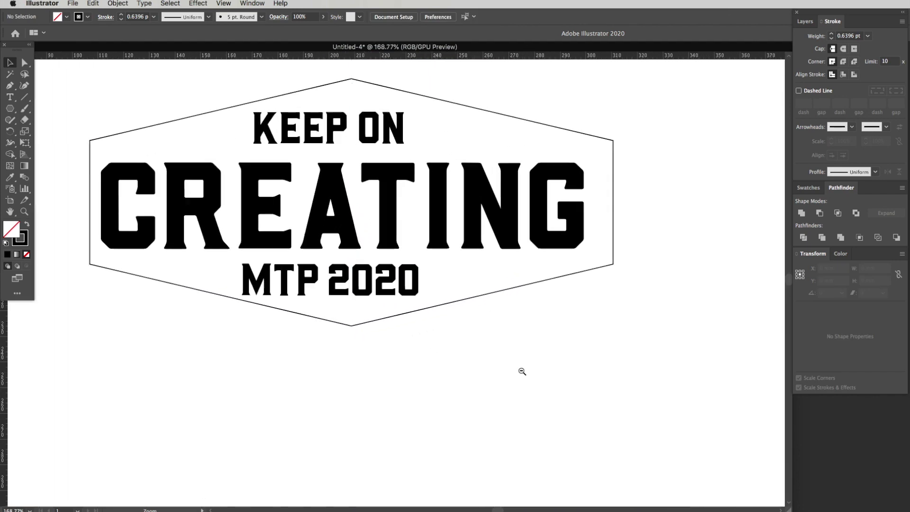
scroll(522, 371, "up", 3)
scroll(484, 358, "left", 3)
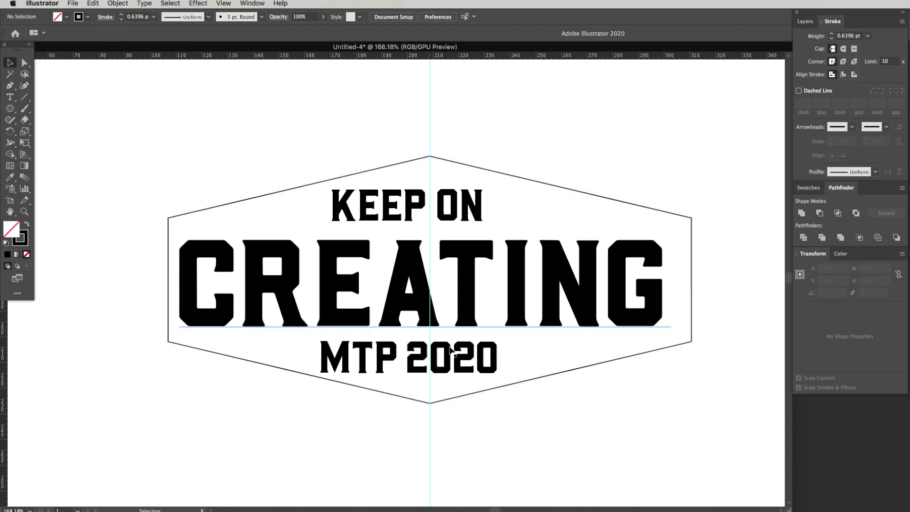
left_click(428, 158)
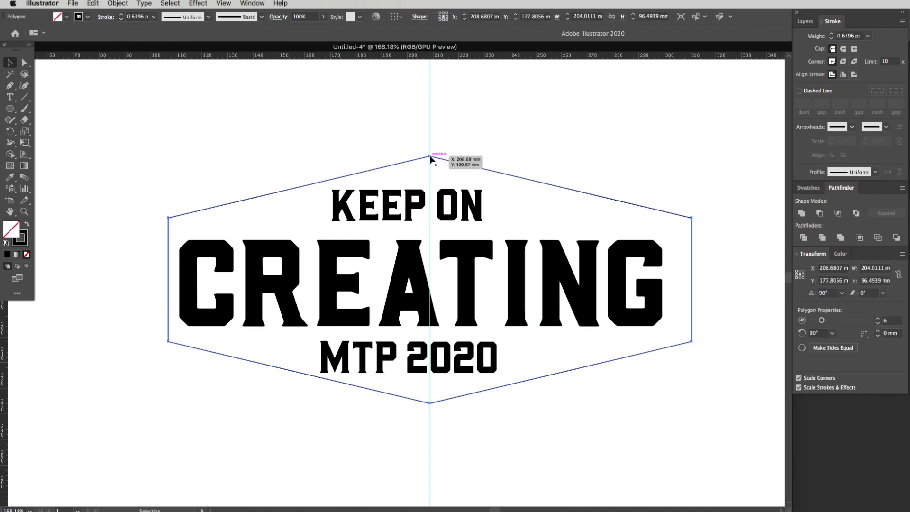
key("a")
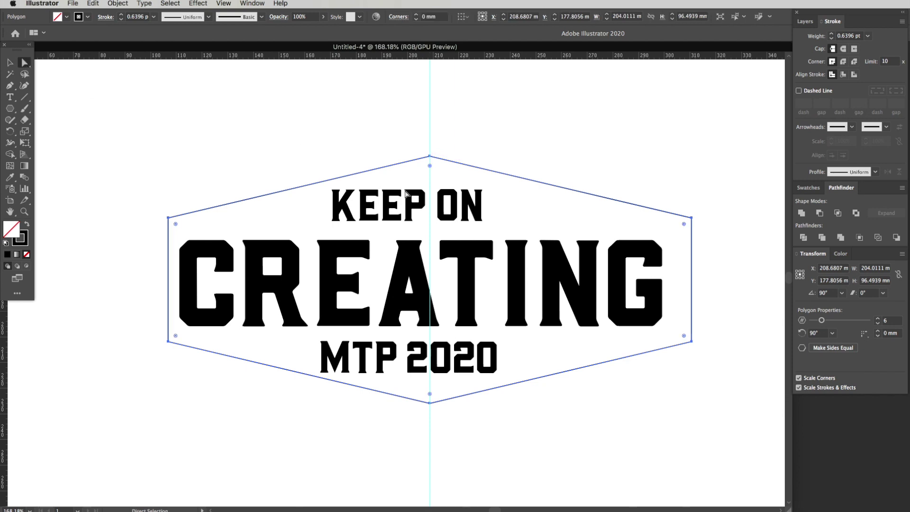
left_click(429, 158)
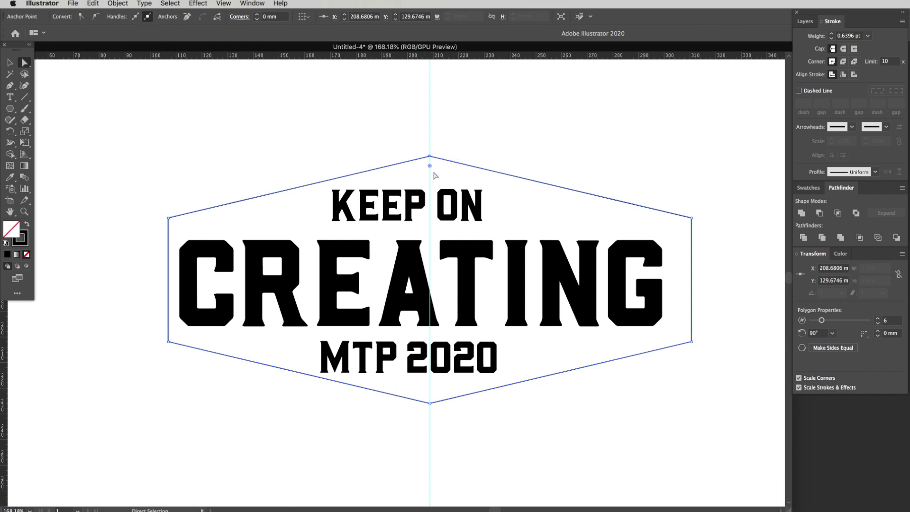
key("Down")
key("Down")
key("Down")
key("Down")
key("Down")
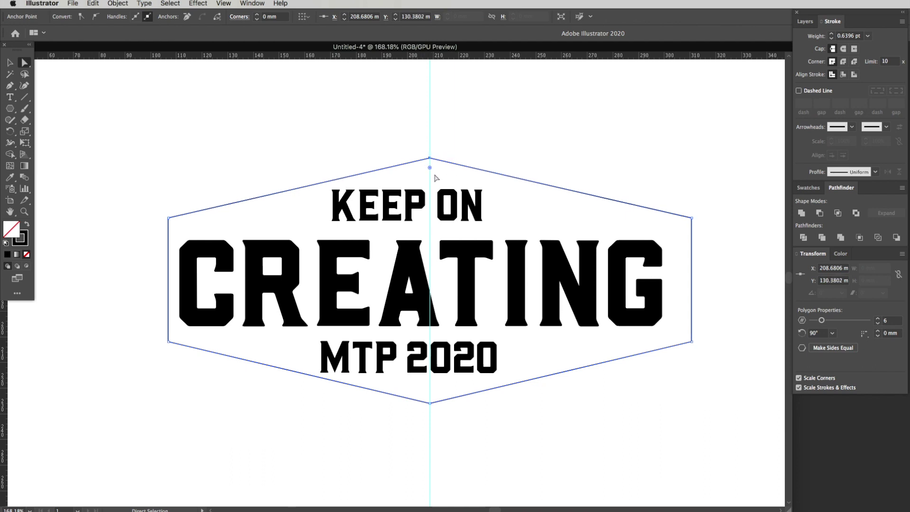
key("Down")
key("Down")
key("Down")
key("Down")
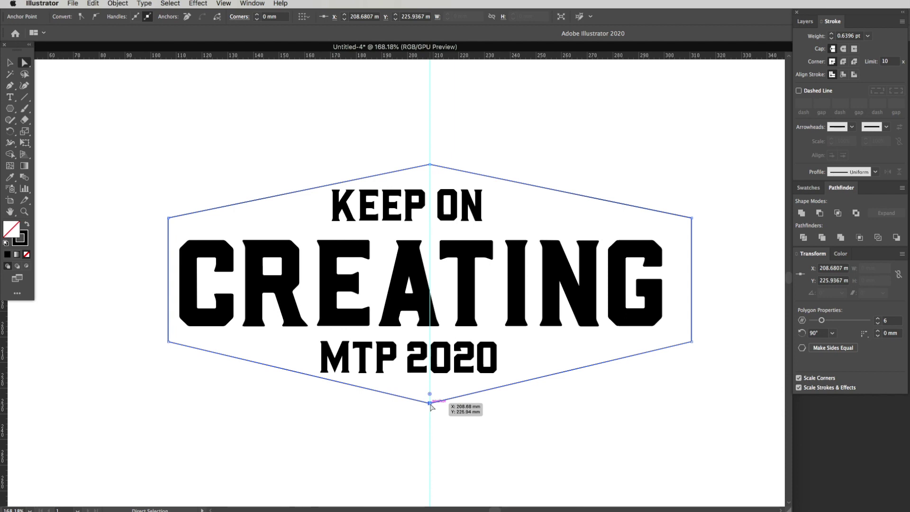
Step: Nudge only the hexagon's bottom corner point up to about Y 222.4 mm, closer to "MTP 2020"
key("Up")
key("Up")
key("Up")
key("Up")
key("Up")
key("Up")
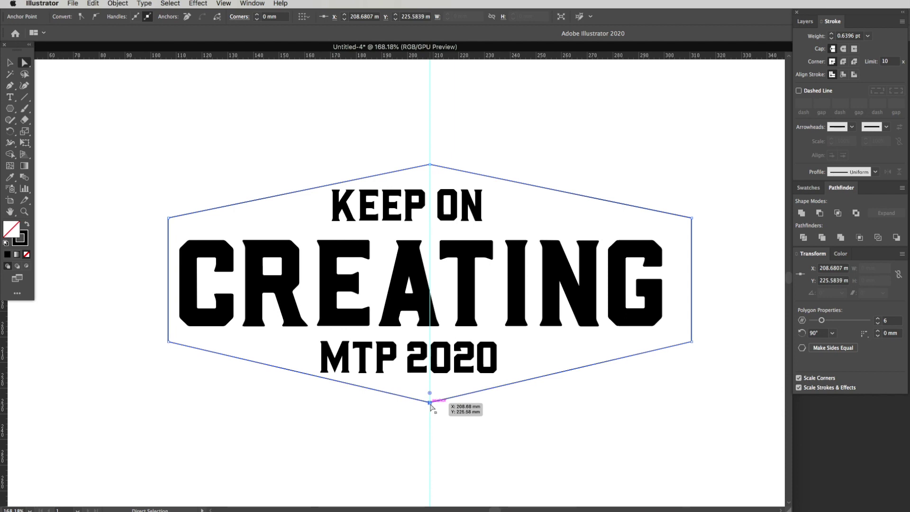
key("Up")
key("Up")
key("Up")
key("Up")
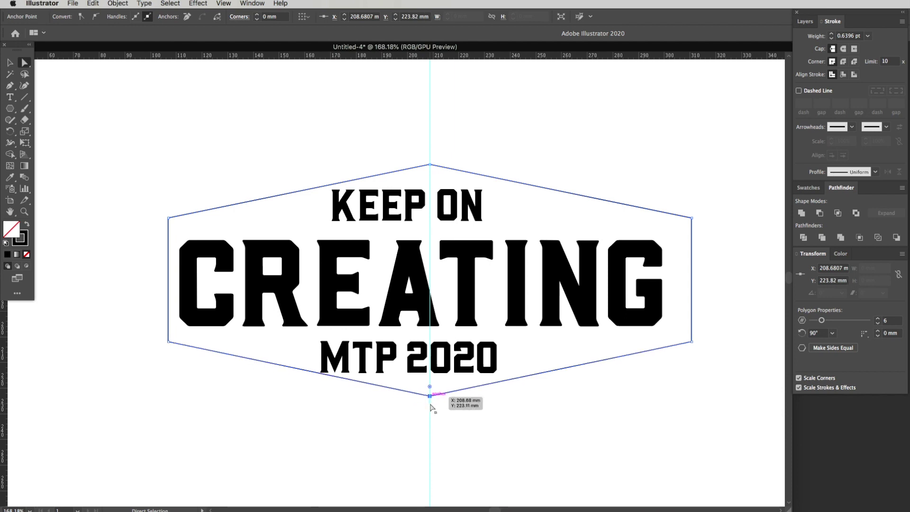
left_click(443, 416)
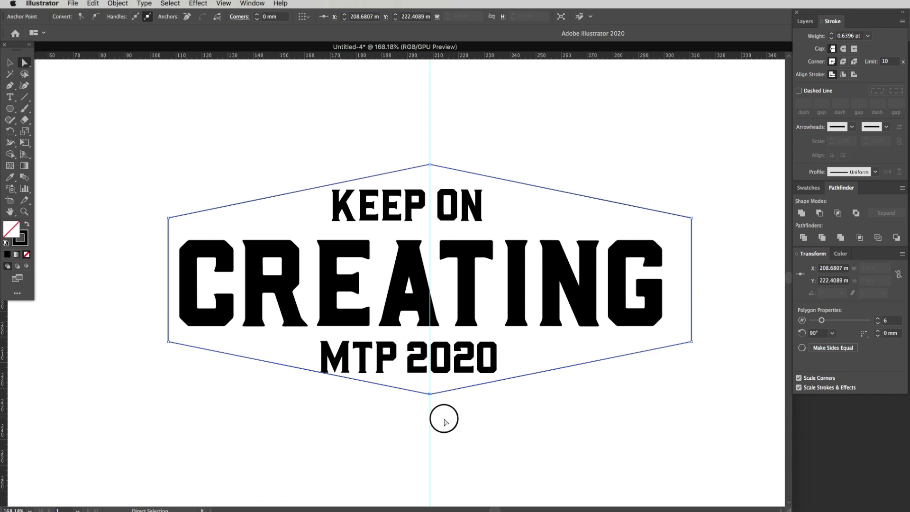
Step: Round all corners of the hexagon frame to a radius of about 4.56 mm
key("v")
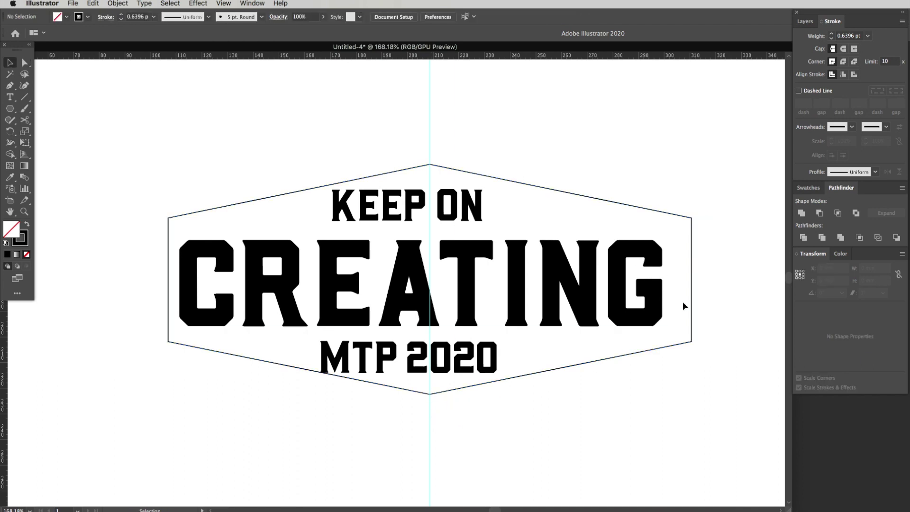
left_click(692, 281)
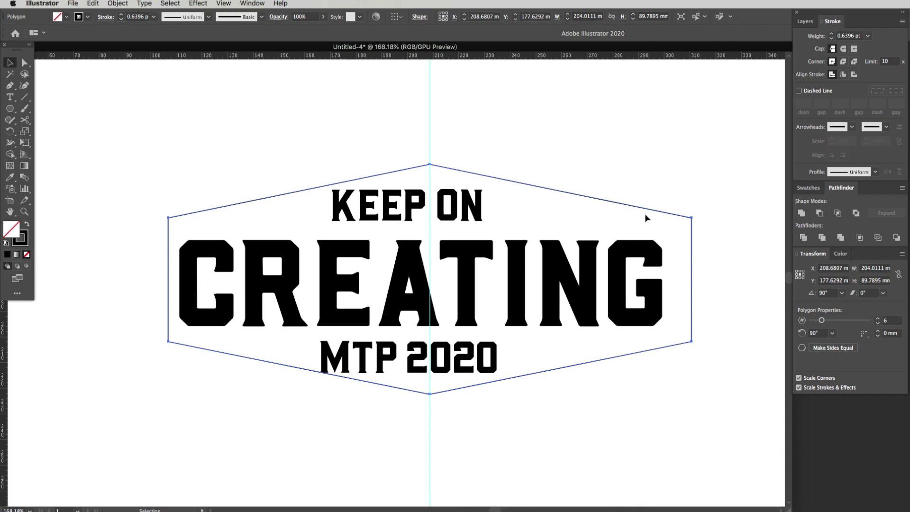
key("a")
mouse_move(685, 226)
left_mouse_down()
mouse_move(644, 250)
mouse_move(681, 230)
left_mouse_up()
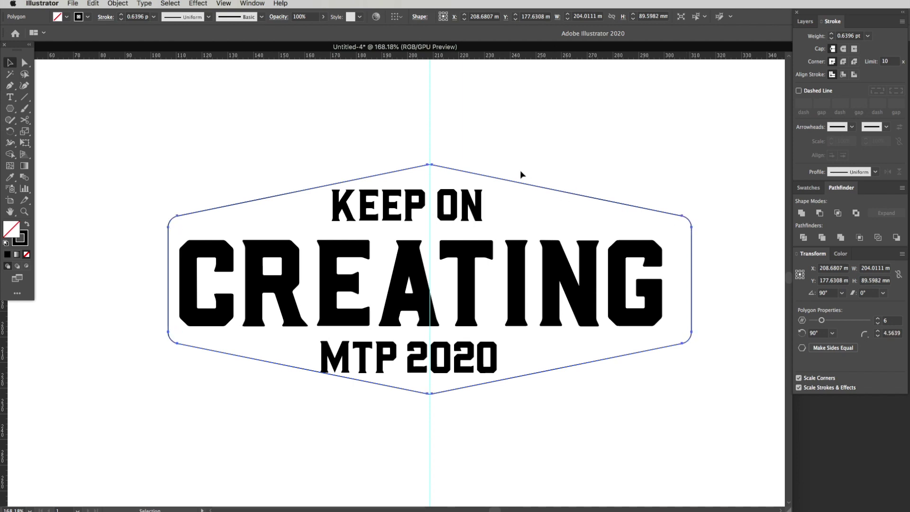
Step: Round only the frame's top and bottom corners further, to a radius of about 20.3 mm
key("a")
left_click_drag(447, 153, 419, 175)
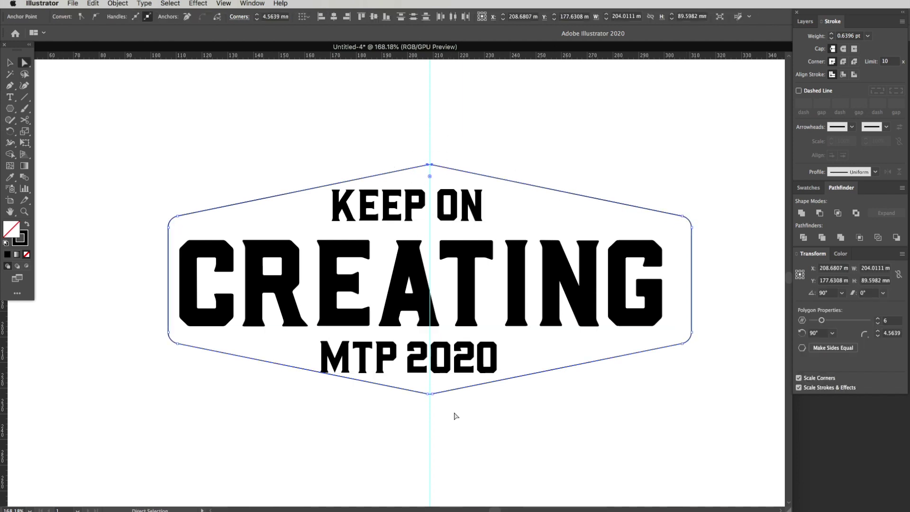
left_click(417, 392, "shift")
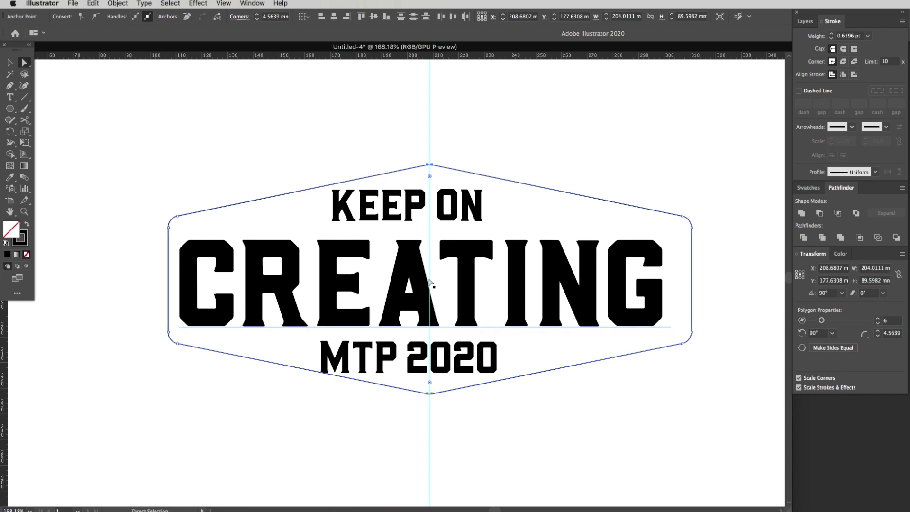
left_click_drag(430, 177, 429, 227)
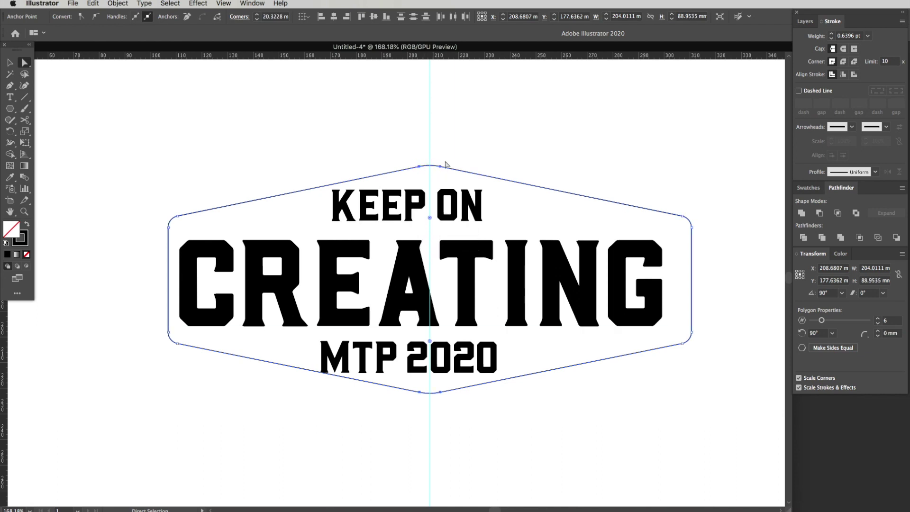
left_click(470, 137)
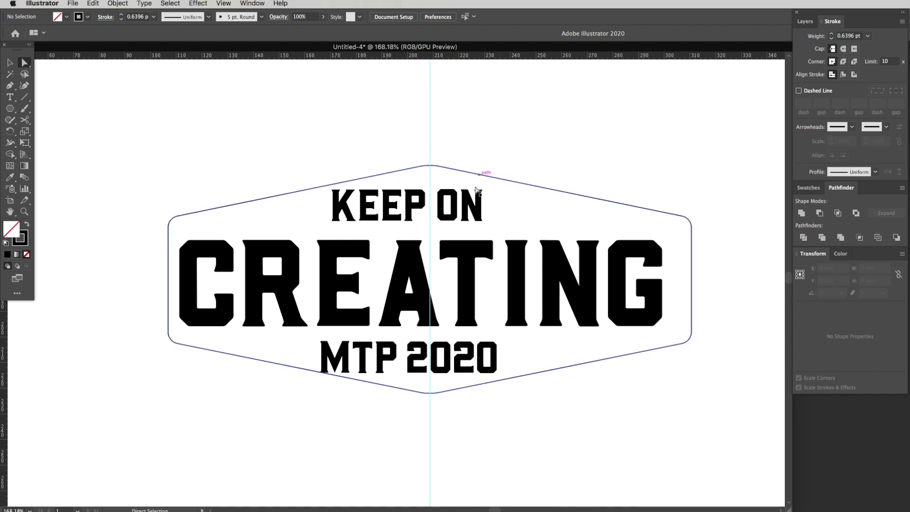
Step: Move "KEEP ON" down and "MTP 2020" up, both slightly right, so they sit closer to "CREATING" inside the frame
key("v")
left_click_drag(455, 211, 470, 222)
left_click_drag(447, 357, 462, 351)
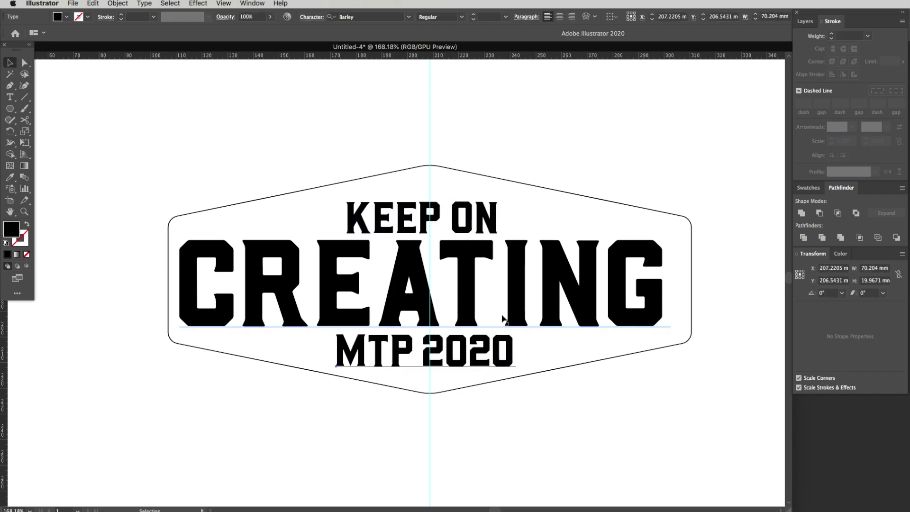
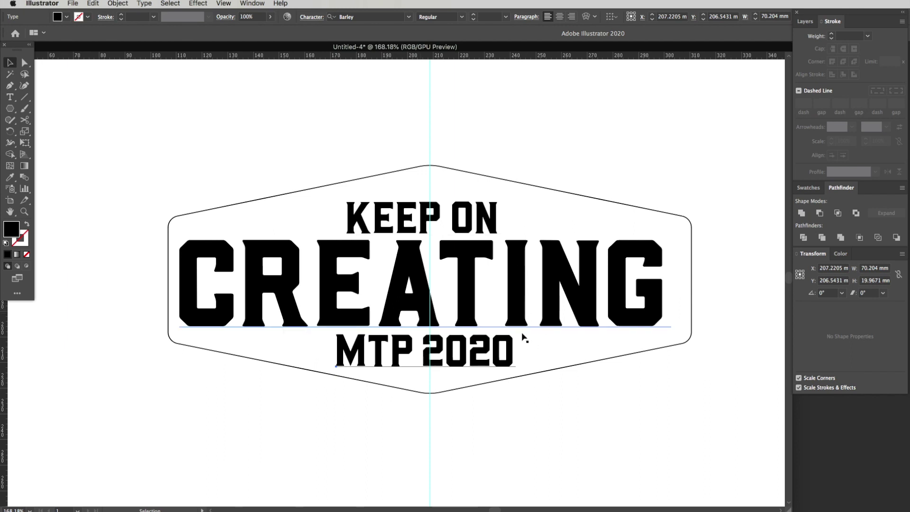
Step: Convert the "KEEP ON", "CREATING" and "MTP 2020" text lines to outlines and deselect them
left_click(493, 303, "shift")
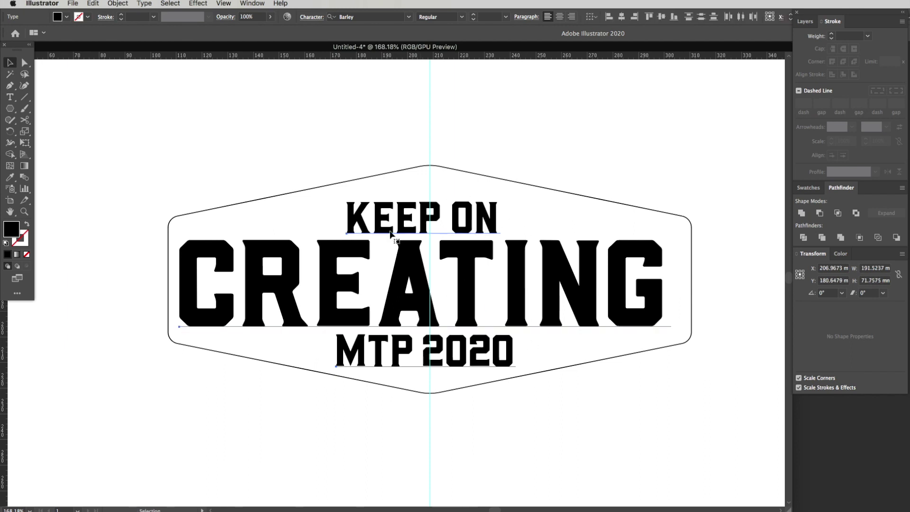
key("a")
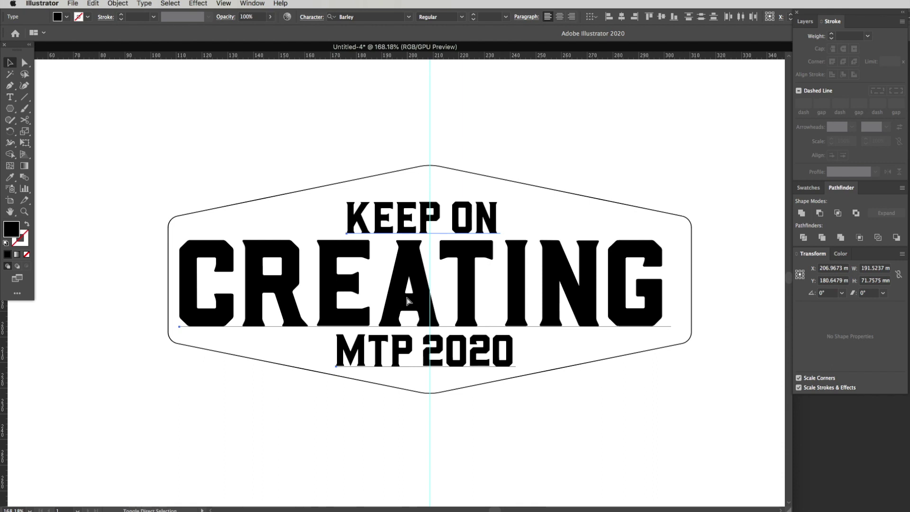
key("super+shift+o")
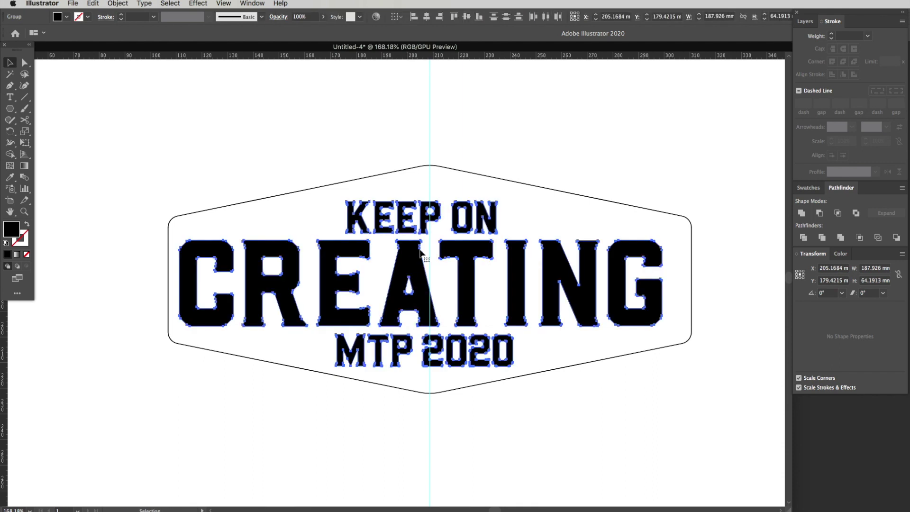
left_click(144, 3)
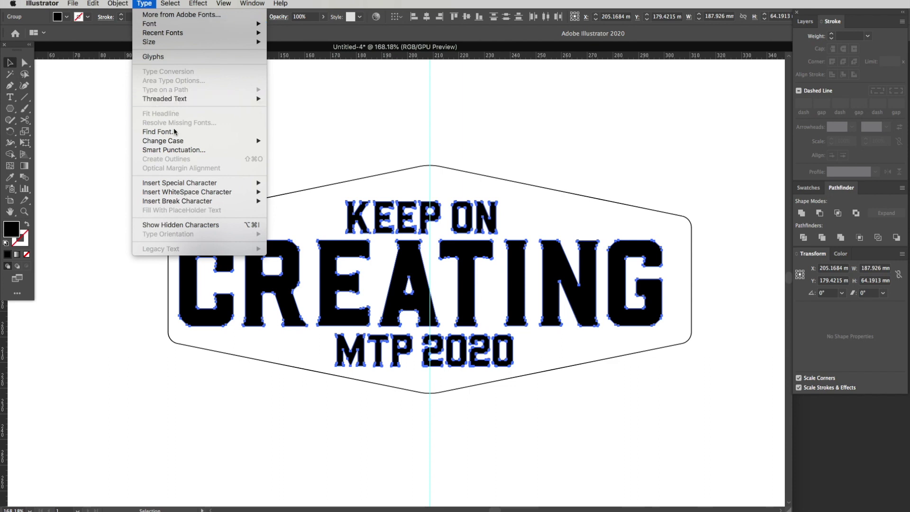
left_click(454, 268)
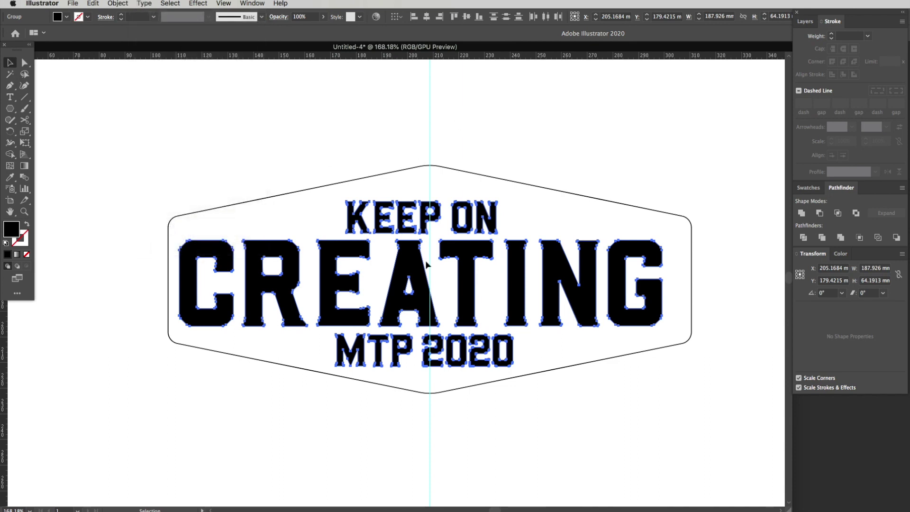
left_click(527, 428)
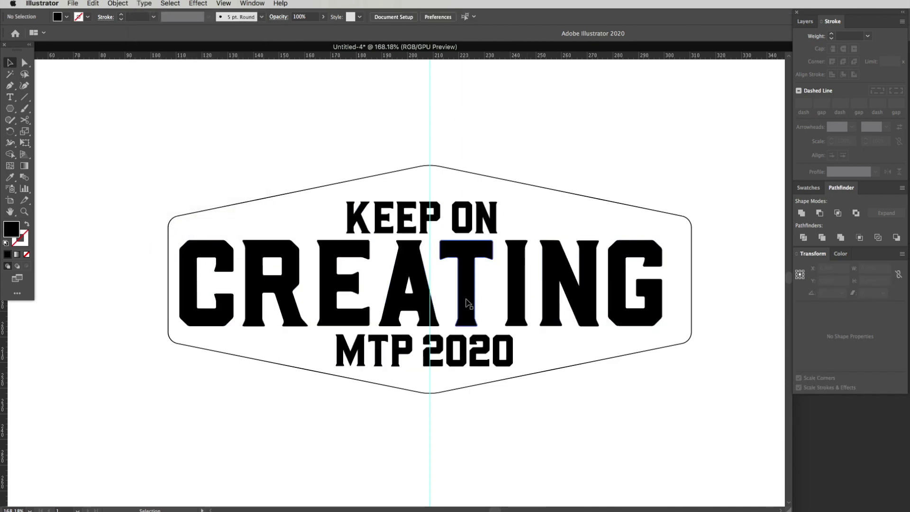
Step: Nudge the outlined "CREATING" right until its centre lies on the vertical guide
left_click(469, 303)
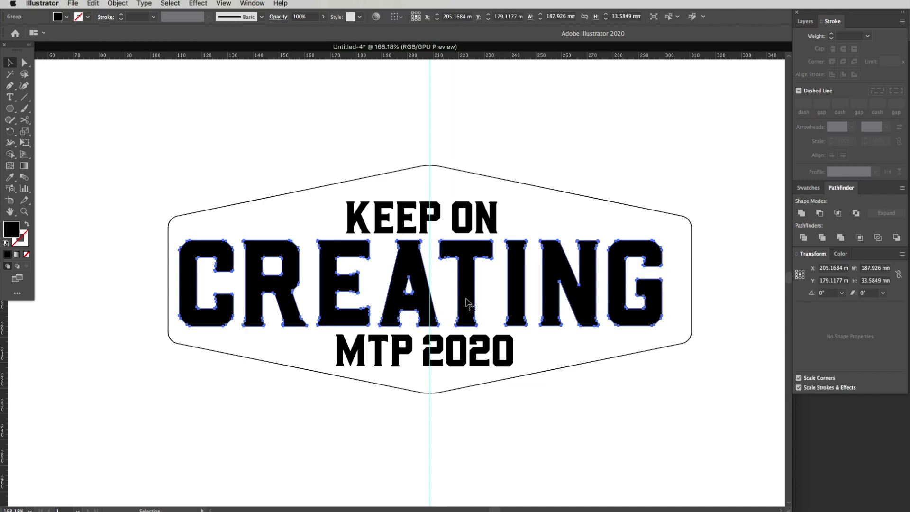
key("e")
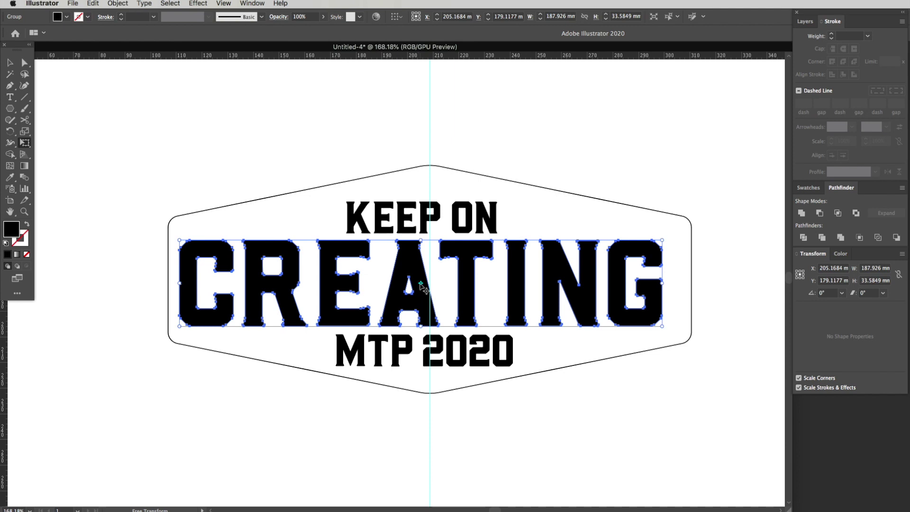
key("Right")
key("Right")
key("Right")
key("Right")
key("Right")
key("Right")
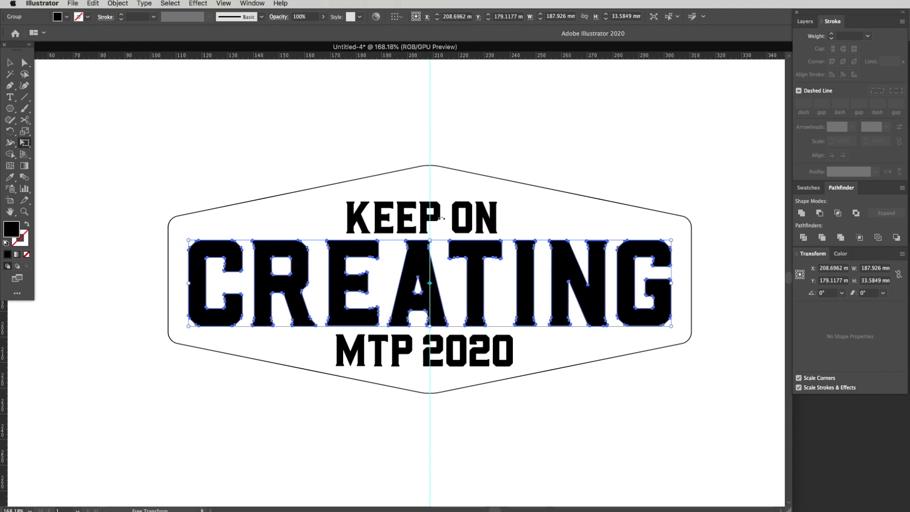
Step: Nudge "KEEP ON" right until it is centred on the vertical guide
left_click(472, 215)
key("Right")
key("Right")
key("Right")
key("Right")
key("Right")
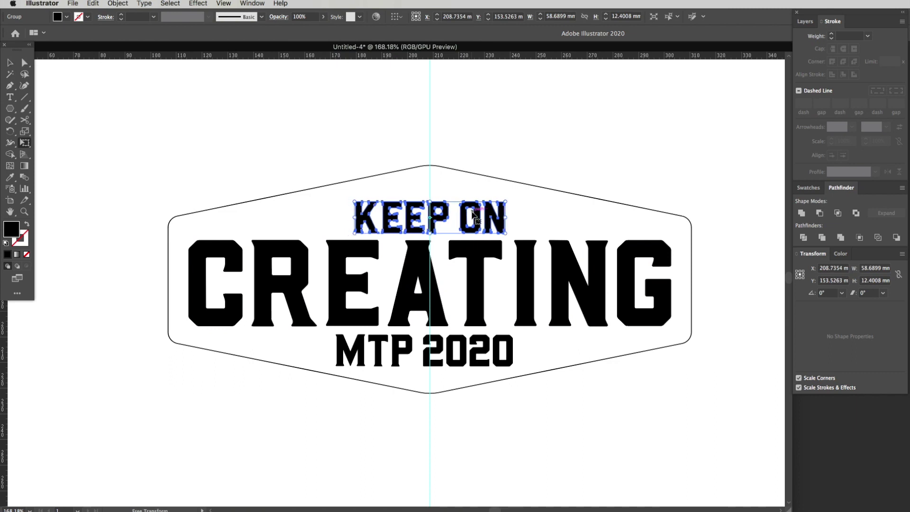
Step: Nudge "MTP 2020" right towards the vertical guide so it sits centred beneath "CREATING"
key("v")
left_click(463, 366)
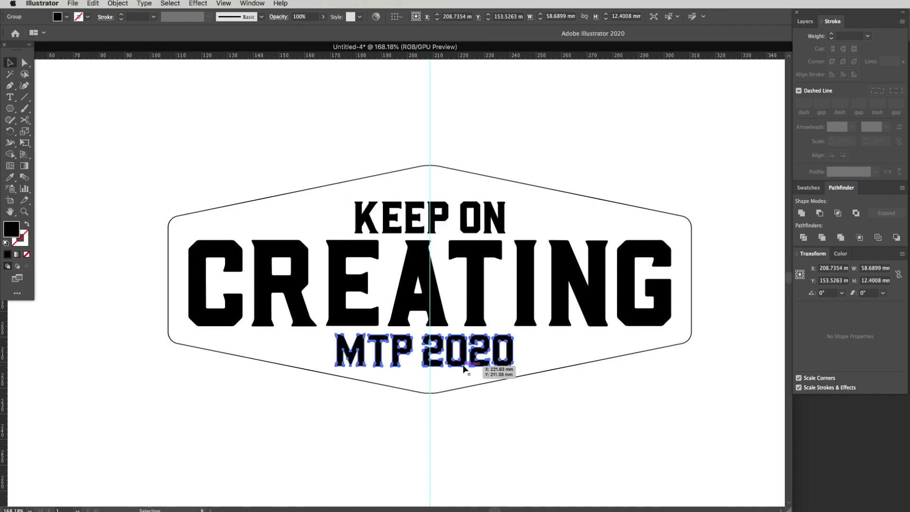
key("e")
key("Right")
key("Right")
key("Right")
key("Right")
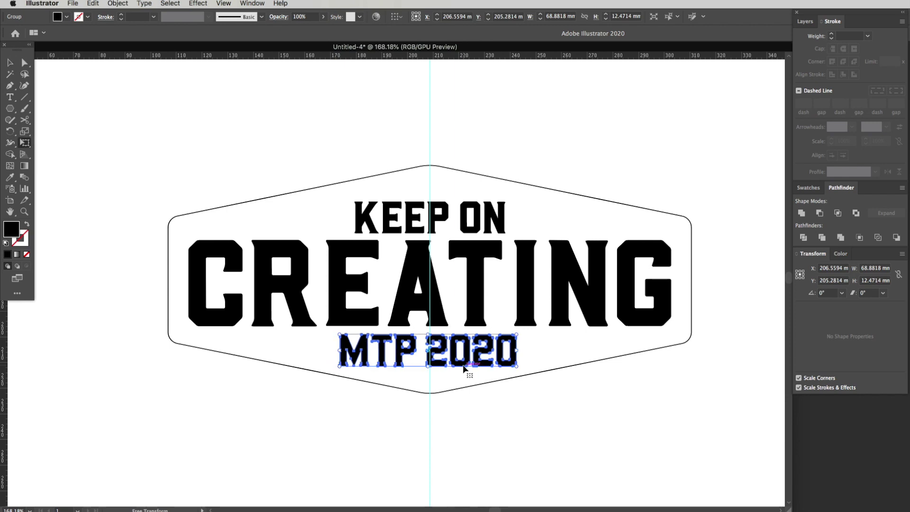
Step: Scale "KEEP ON" and "MTP 2020" down together proportionally, making "MTP 2020" about 51.9 mm wide
key("v")
left_click(496, 211, "shift")
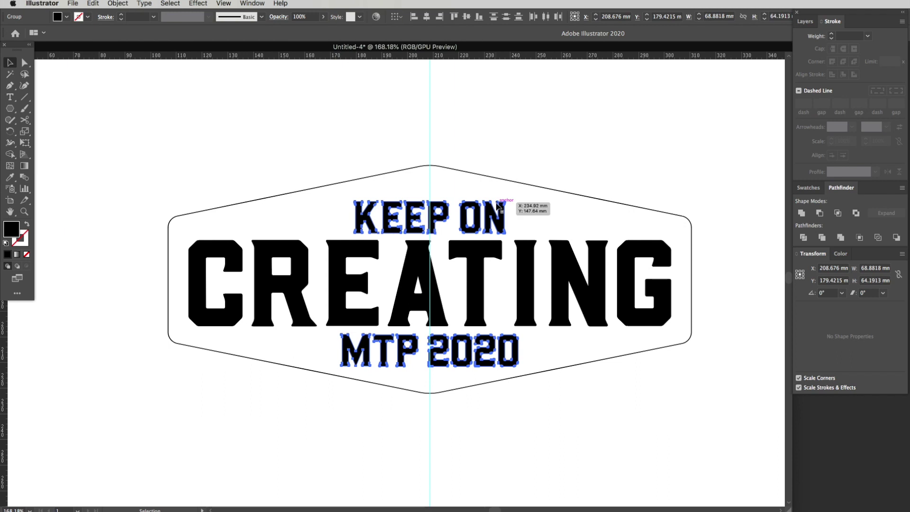
key("e")
left_click_drag(515, 204, 482, 218)
Step: Reposition the reduced "KEEP ON" and "MTP 2020" vertically so they sit just above and below "CREATING"
key("v")
left_click(493, 187)
left_click_drag(470, 341, 470, 359)
left_click(496, 413)
left_click(463, 347)
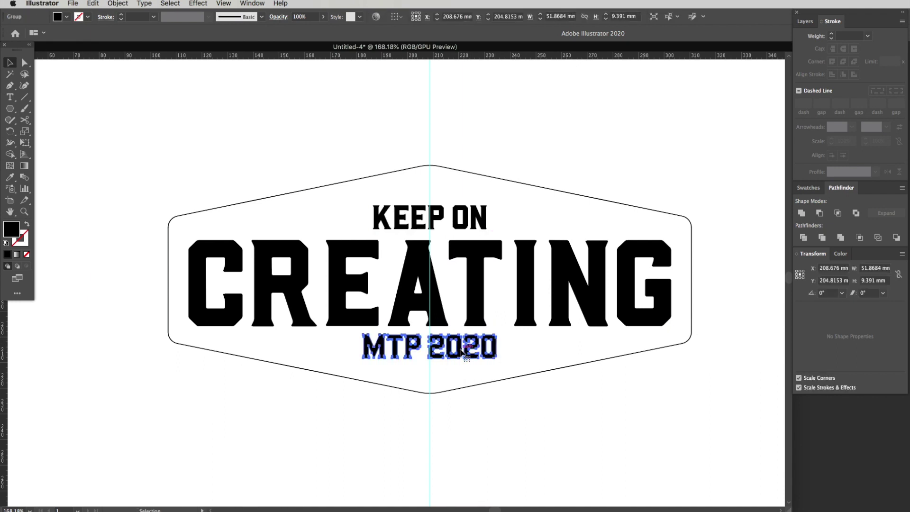
left_click(465, 217)
left_click(585, 137)
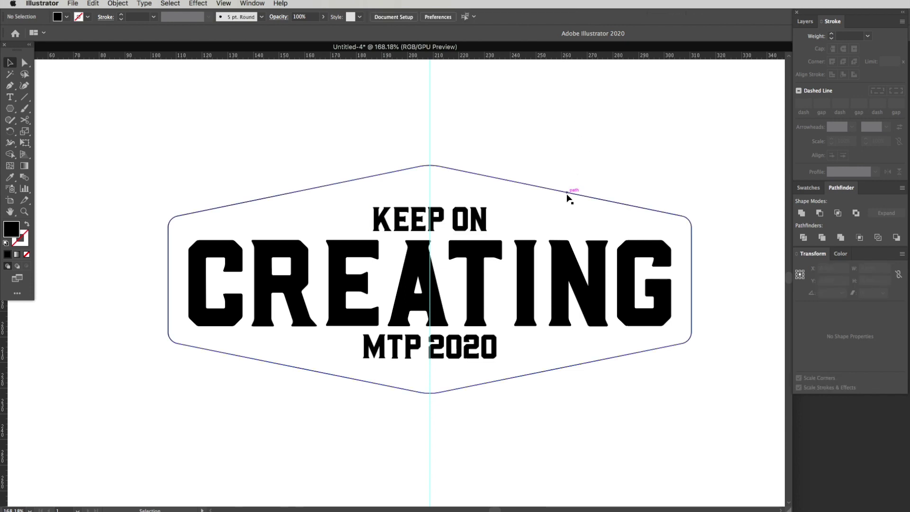
Step: Give the hexagon frame an 8 pt stroke with round caps and round joins
left_click(581, 195)
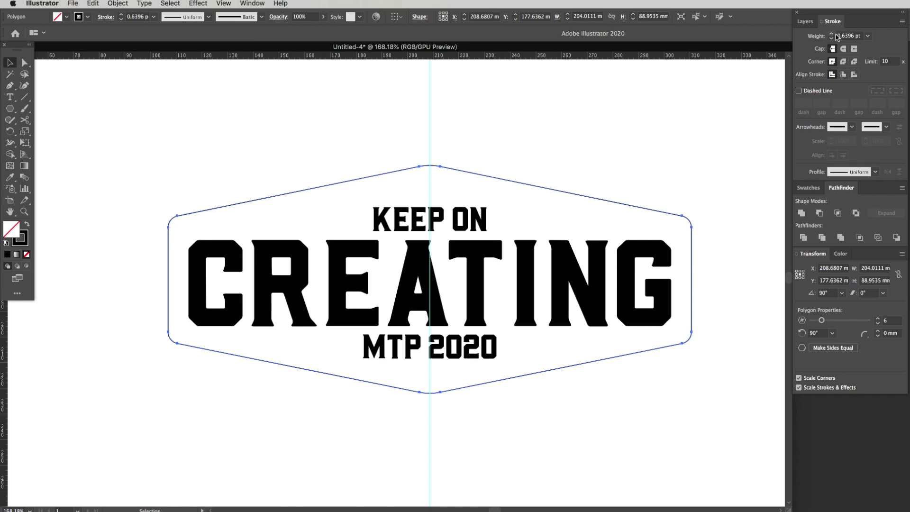
left_click(844, 62)
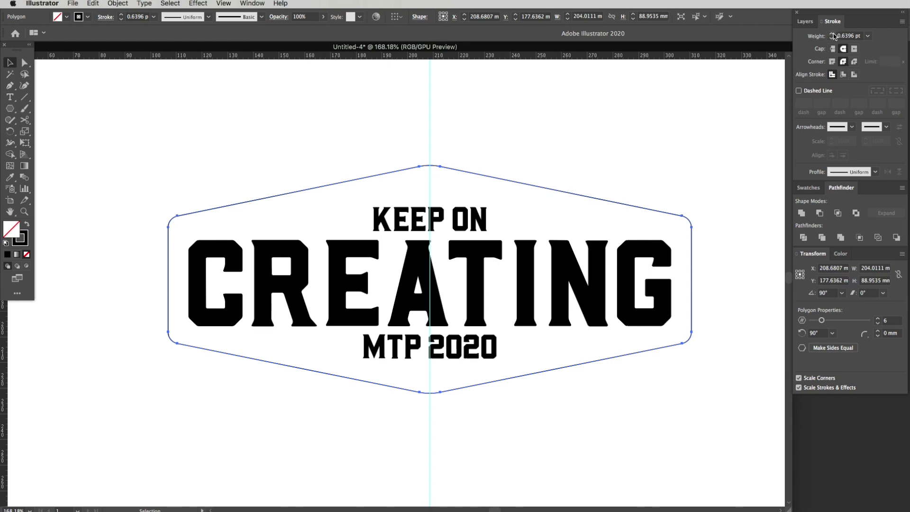
left_click(833, 34)
left_click(833, 34)
left_click(833, 34)
left_click(833, 34)
left_click(833, 35)
left_click(833, 34)
left_click(833, 34)
left_click(833, 34)
left_click(833, 34)
left_click(833, 34)
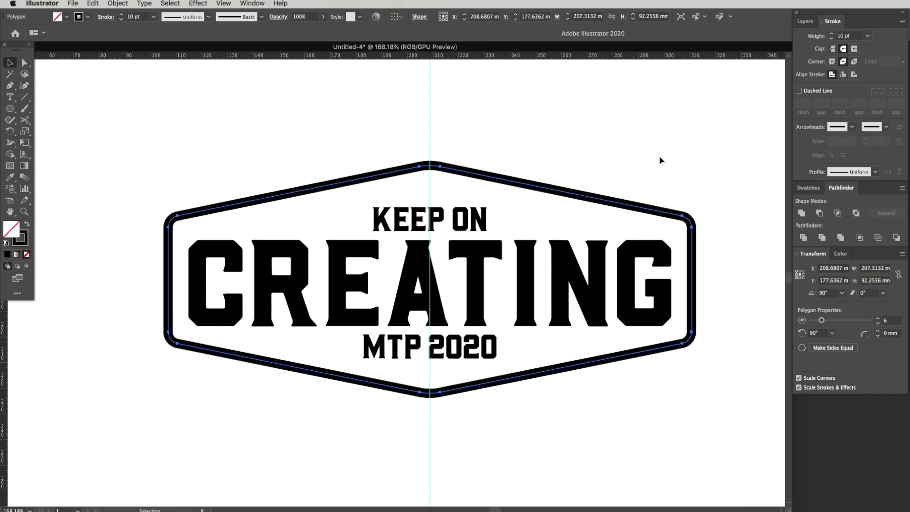
left_click(832, 38)
left_click(832, 38)
left_click(616, 149)
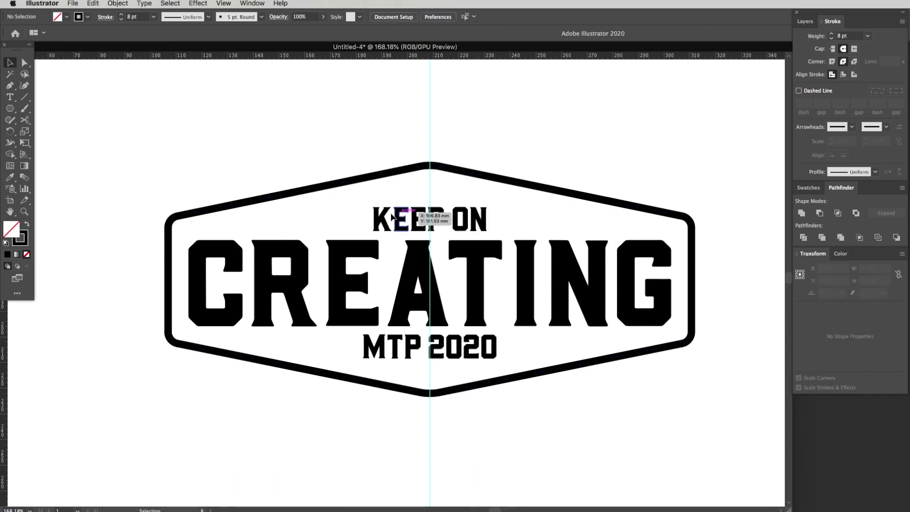
Step: Draw a horizontal 8 pt line about 77 mm long from the frame's upper-right corner to "KEEP ON" and raise it slightly
key("p")
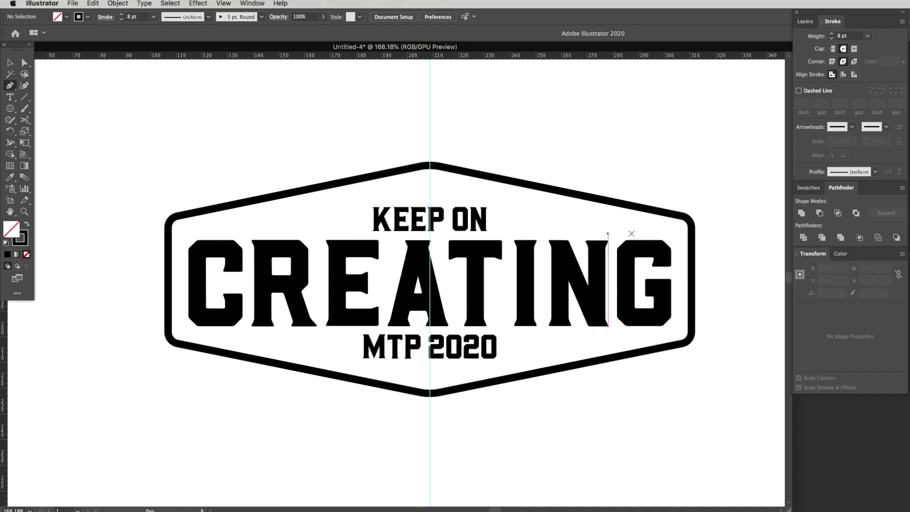
left_click(689, 226)
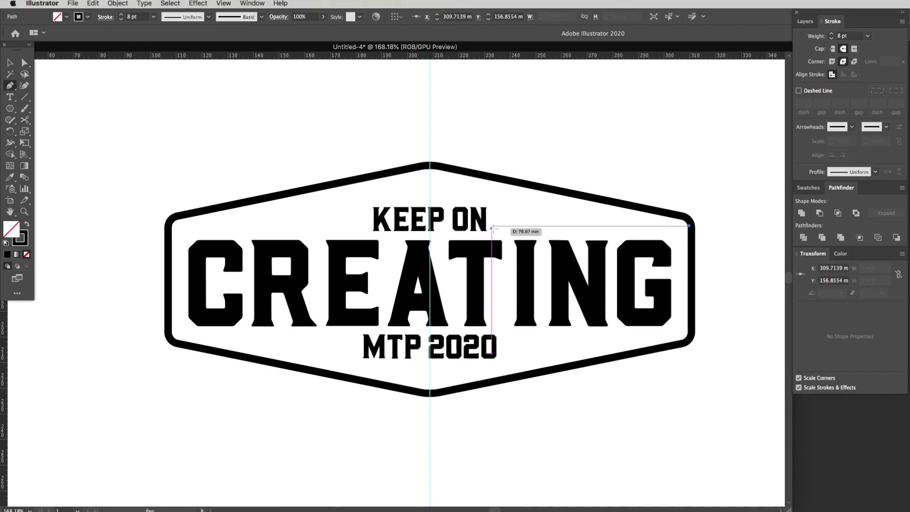
left_click(491, 226)
key("v")
key("ctrl+shift+a")
left_click_drag(509, 228, 509, 223)
key("ctrl+shift+a")
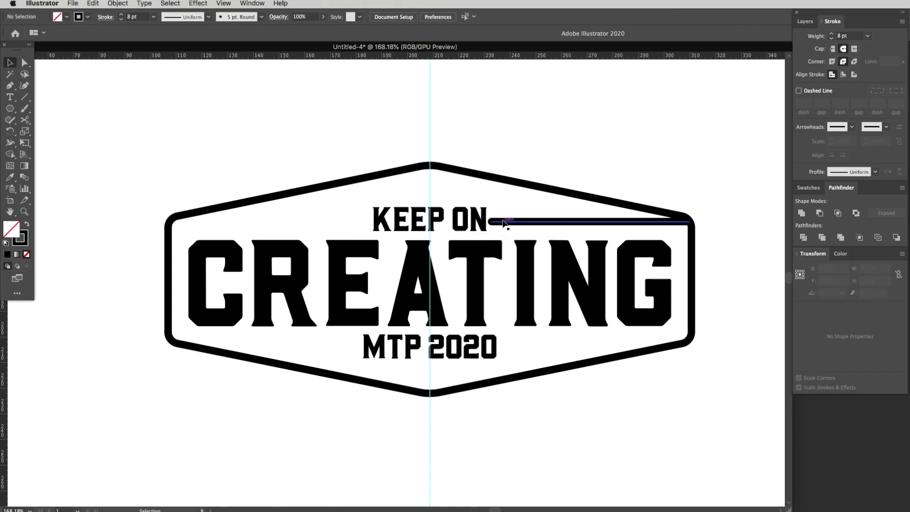
Step: Shorten the line's inner end slightly to clear "KEEP ON" and copy the line to the left side of the text
key("a")
left_click_drag(491, 221, 496, 223)
key("ctrl+shift+a")
key("v")
left_click_drag(555, 224, 225, 239)
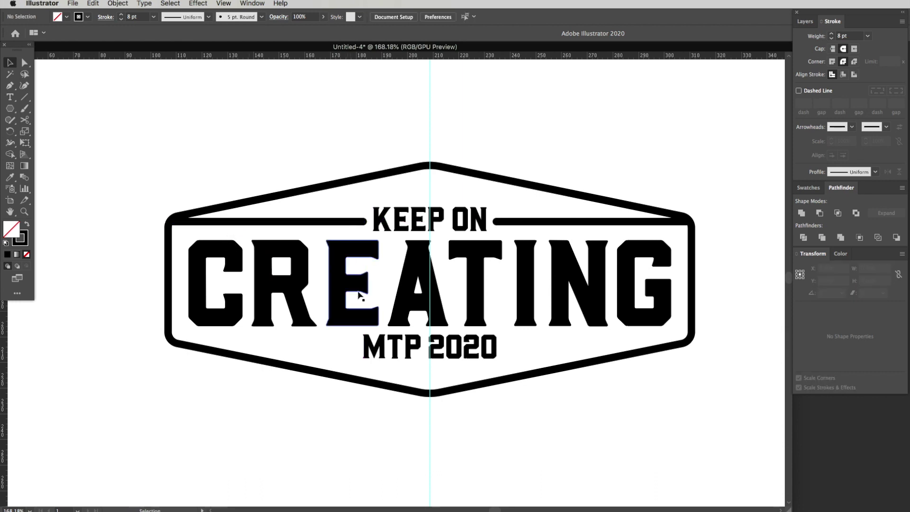
Step: Copy both divider lines straight down to flank "MTP 2020" in the lower part of the frame
left_click(358, 221)
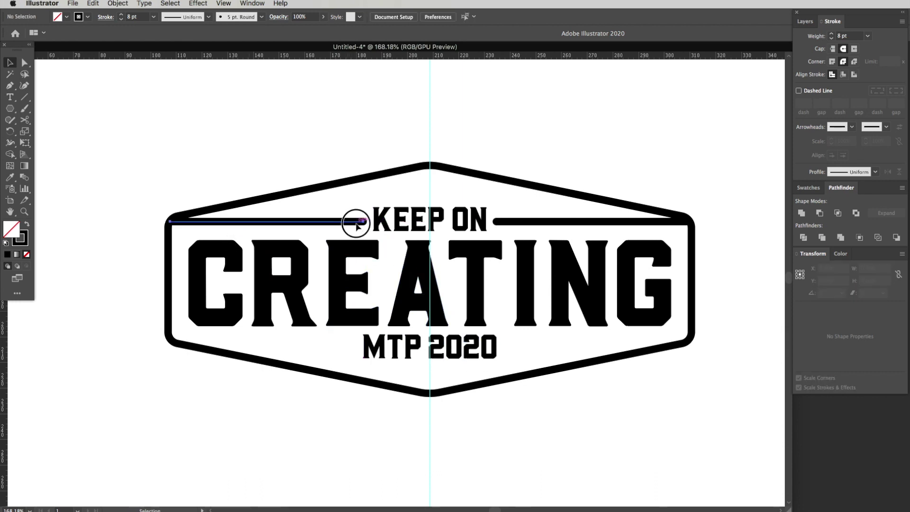
left_click(523, 222, "shift")
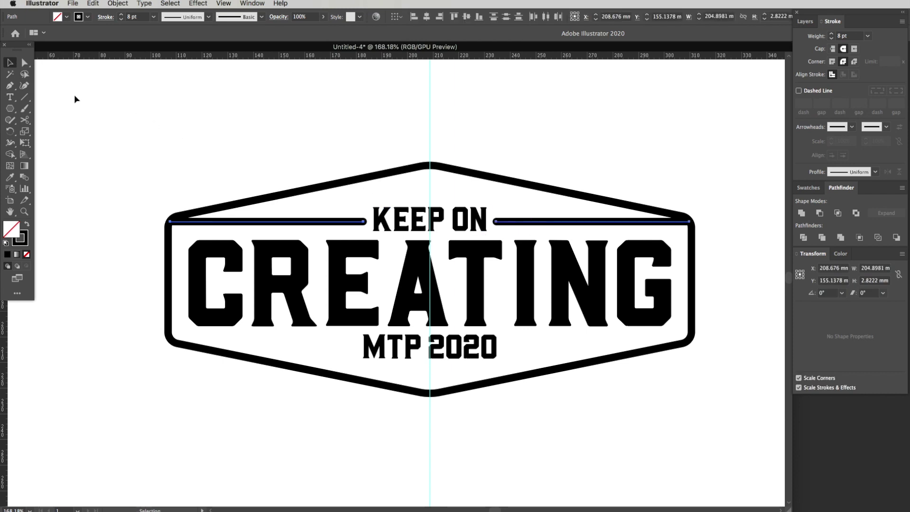
left_click_drag(218, 223, 217, 340)
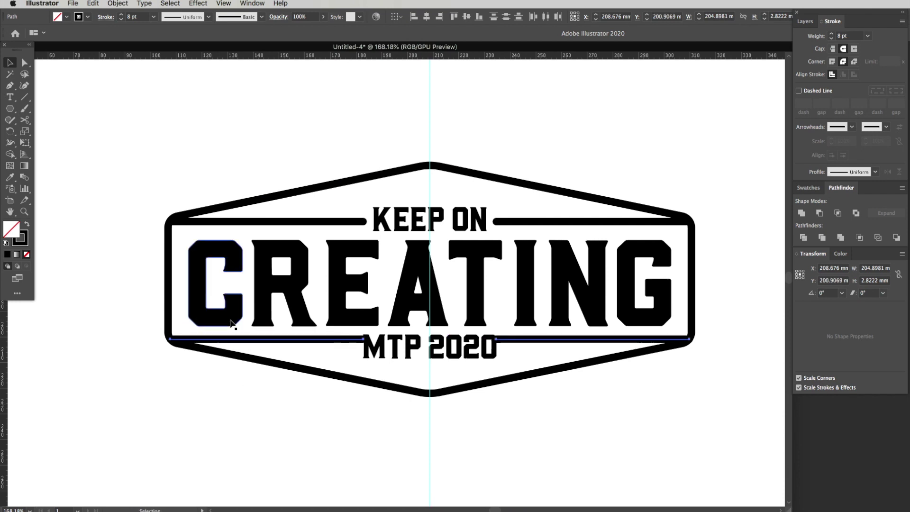
Step: Shorten the inner ends of both lower lines to leave even gaps beside "MTP 2020"
key("a")
left_click(355, 385)
left_click_drag(363, 340, 359, 341)
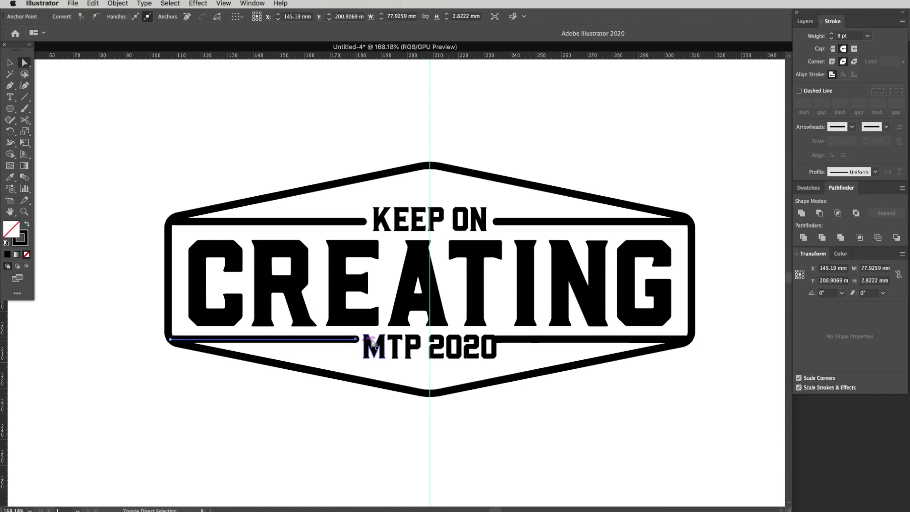
left_click_drag(498, 341, 506, 340)
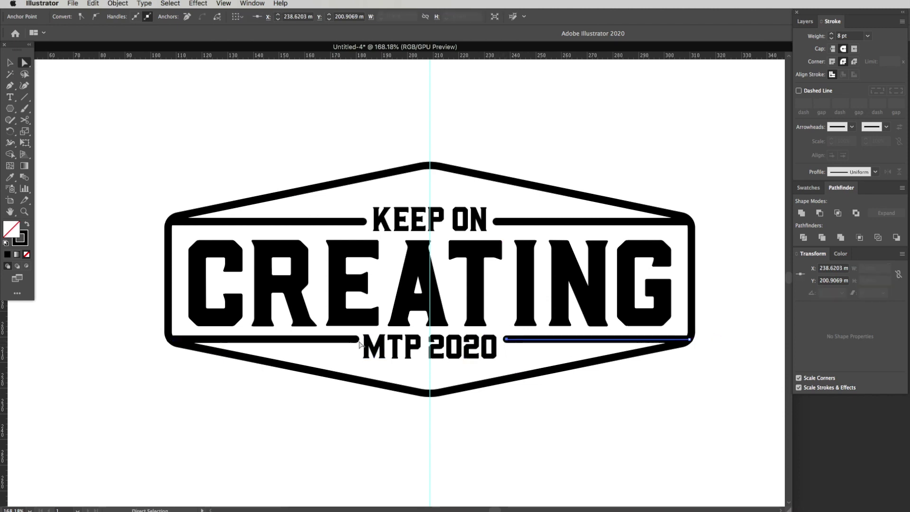
left_click_drag(359, 341, 355, 343)
left_click(343, 409)
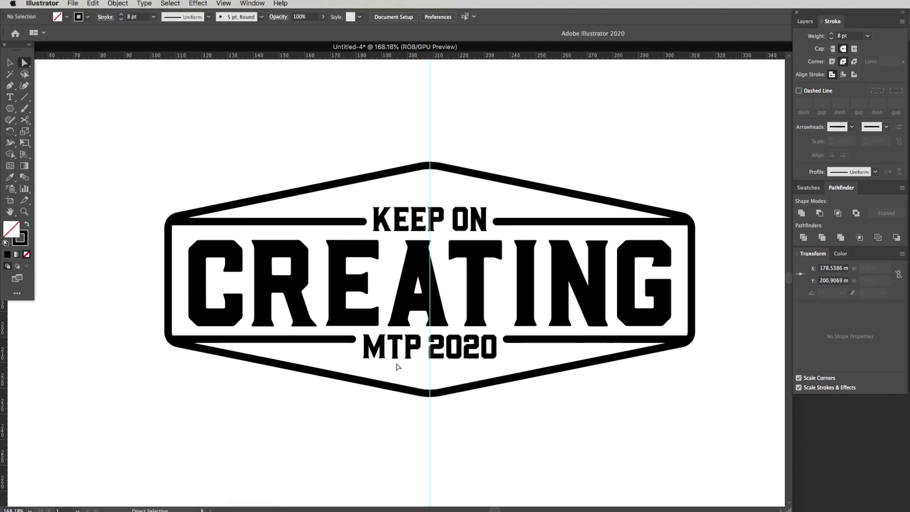
Step: Move both lower divider lines down slightly, to a Y position of about 202 mm
key("v")
left_click(541, 342)
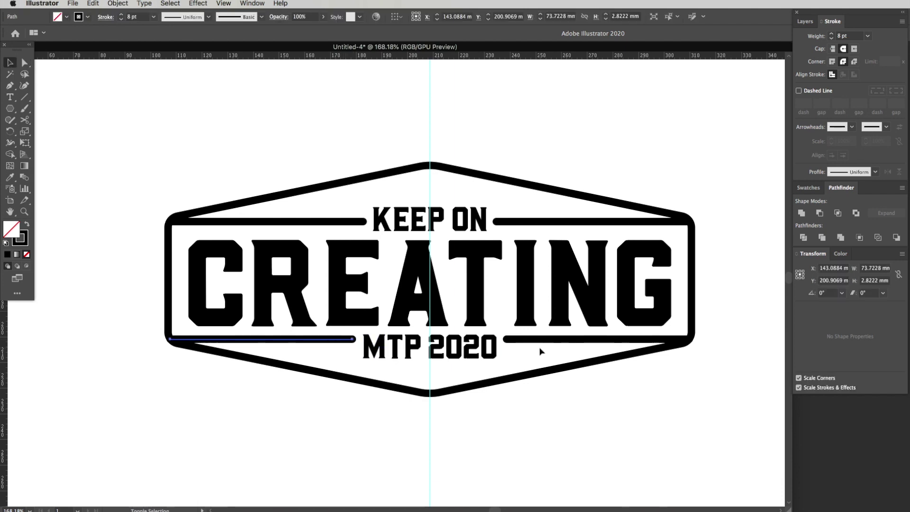
left_click_drag(540, 339, 544, 347)
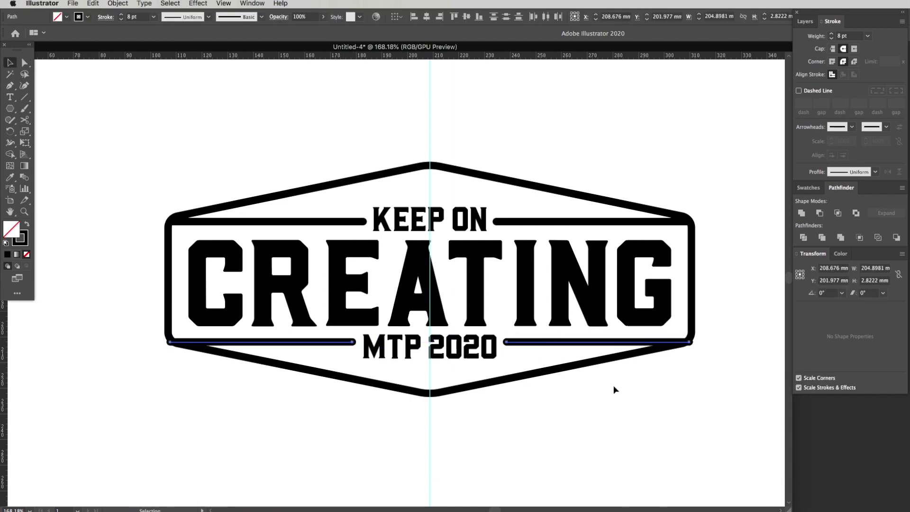
left_click(616, 390)
Step: Pull the outer ends of the two lower lines inward so they tuck into the frame's lower corners
key("a")
mouse_move(683, 335)
left_mouse_down()
mouse_move(693, 349)
mouse_move(701, 345)
mouse_move(670, 344)
mouse_move(681, 342)
left_mouse_up()
left_click(659, 385)
left_click_drag(169, 342, 178, 346)
left_click(189, 366)
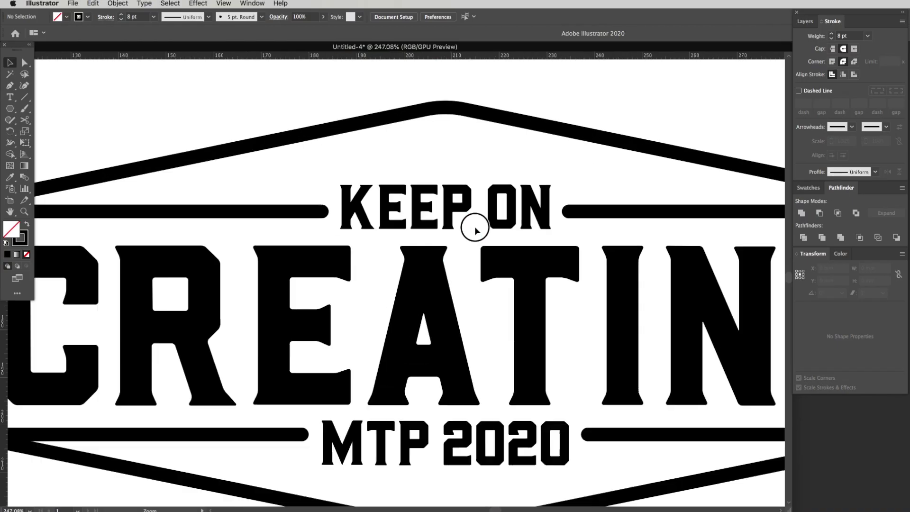
Step: Examine the lettering and divider lines up close and check the balance of the whole badge
scroll(475, 226, "up", 5)
scroll(608, 220, "right", 5)
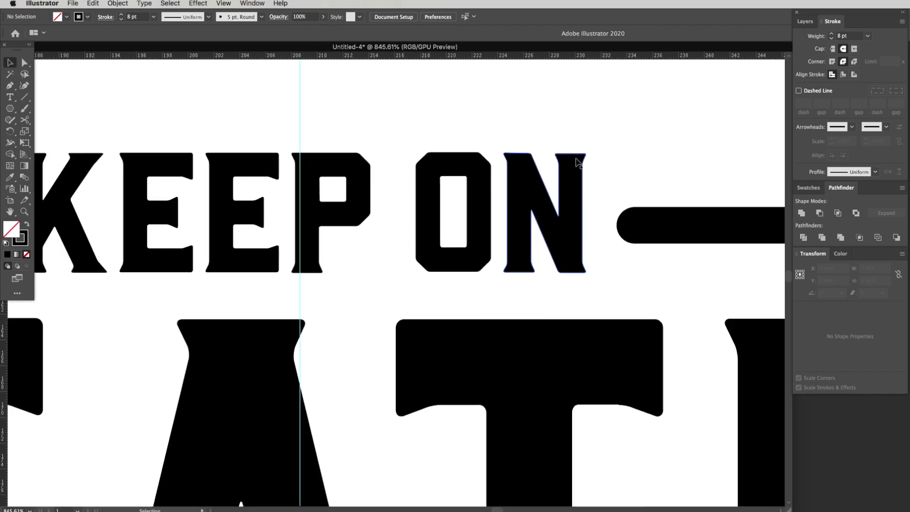
scroll(517, 266, "down", 5)
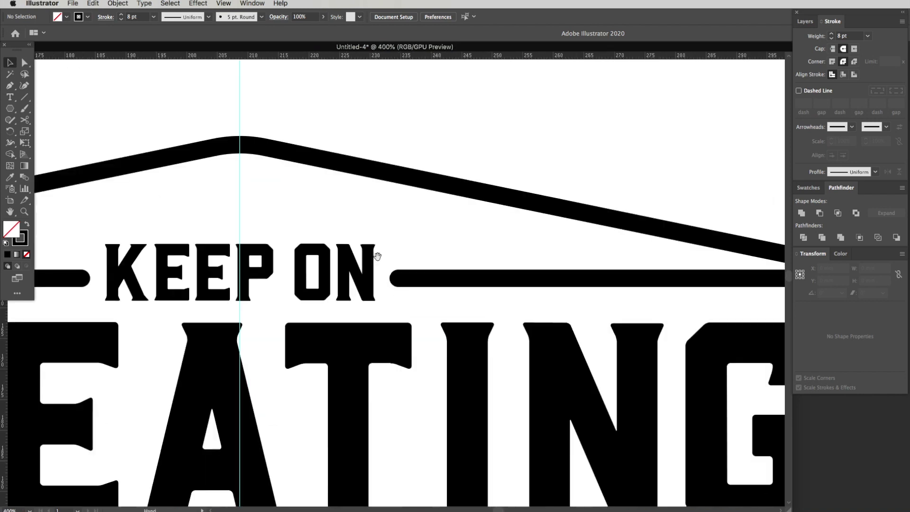
scroll(353, 299, "left", 3)
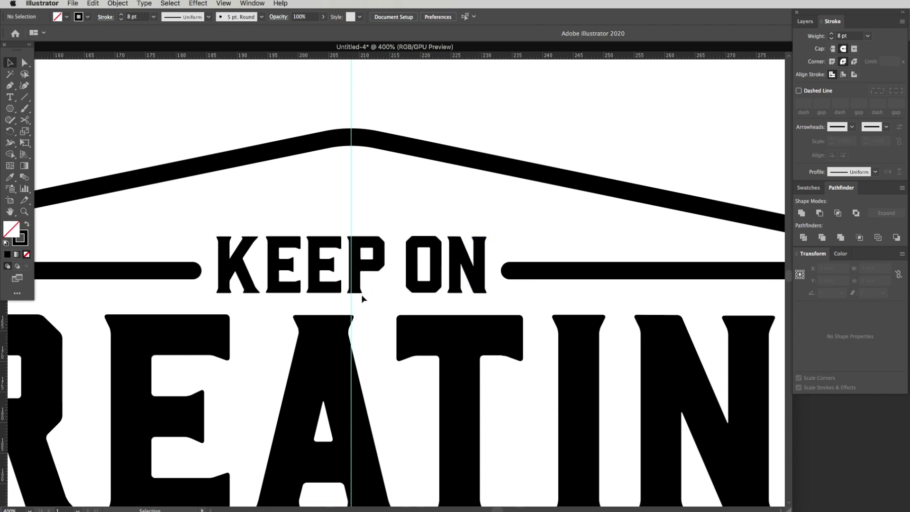
scroll(421, 288, "down", 5)
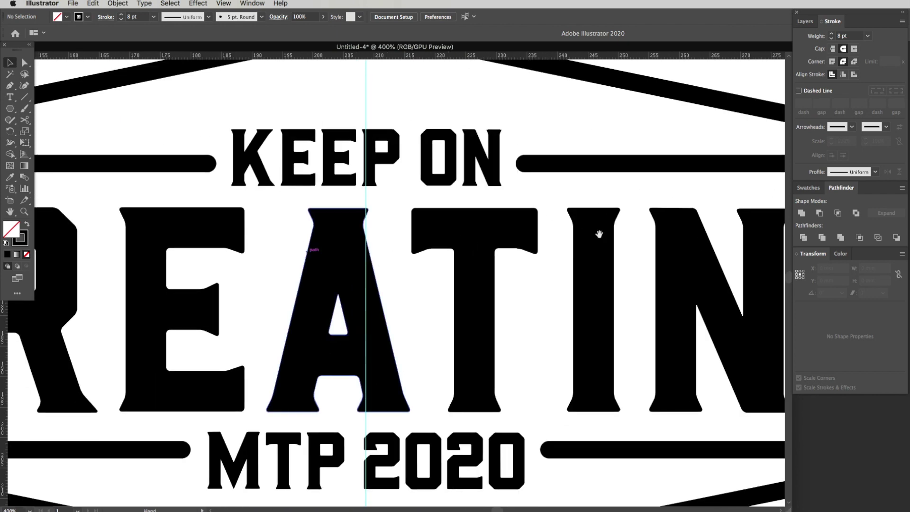
scroll(443, 164, "down", 2)
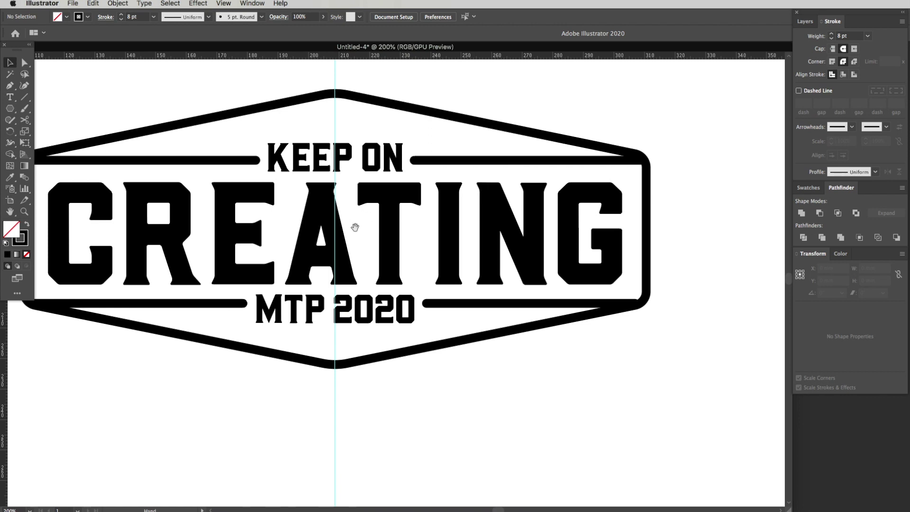
scroll(369, 217, "left", 3)
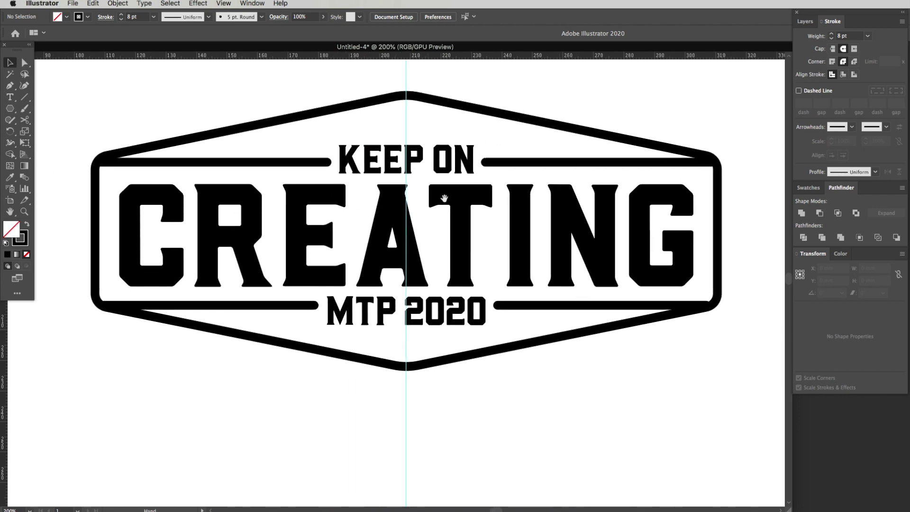
scroll(445, 325, "up", 3)
Step: Draw a square about 17.5 mm wide over the frame's top peak and remove its upper-left corner point to leave a triangle
key("shift+l")
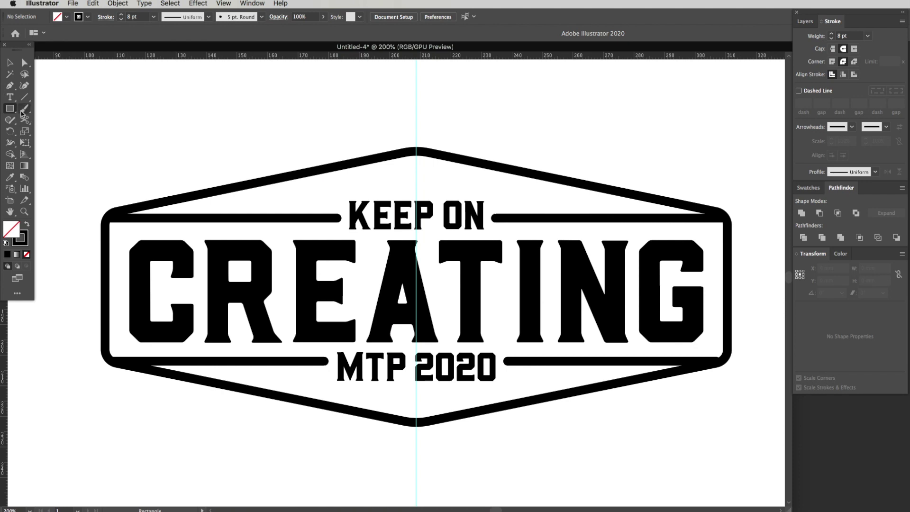
left_click_drag(392, 118, 444, 171)
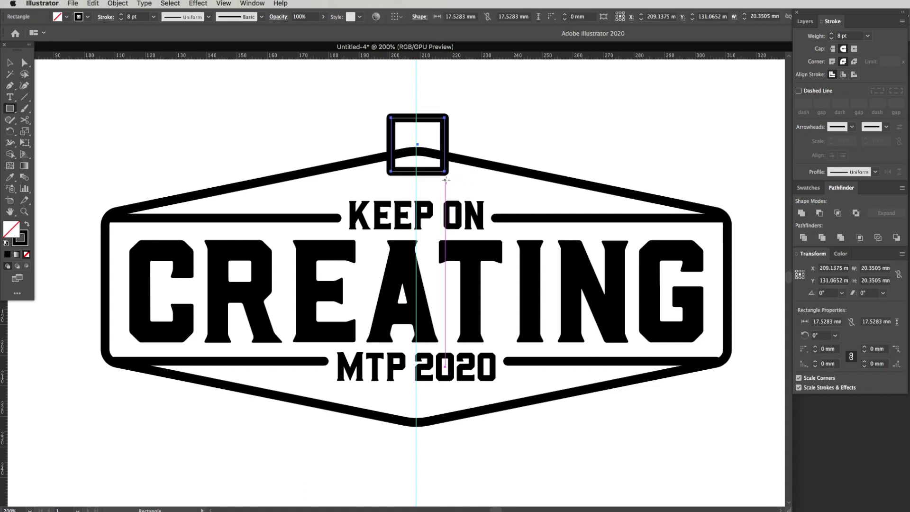
key("p")
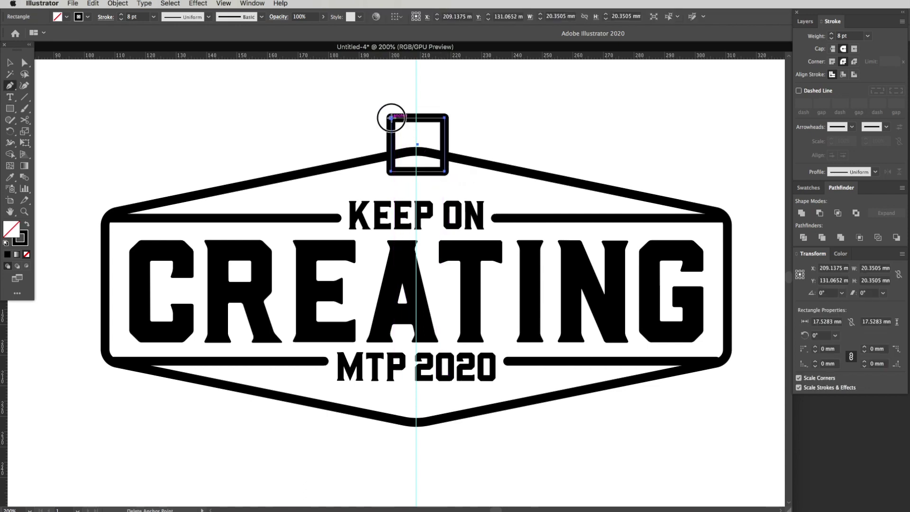
left_click(391, 118)
key("v")
left_click(503, 126)
left_click(430, 130)
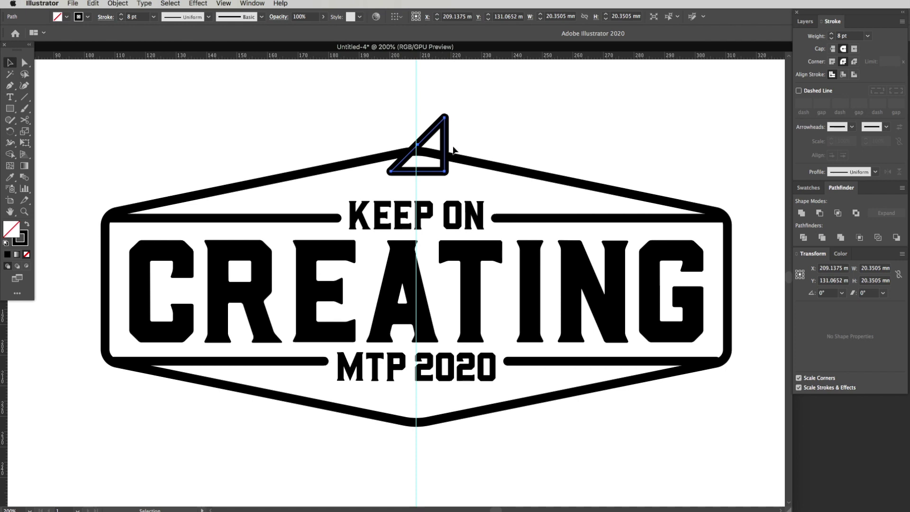
Step: Swap the triangle's outline for a solid black fill and rotate it 45° clockwise so its right-angled corner points straight down
key("shift+x")
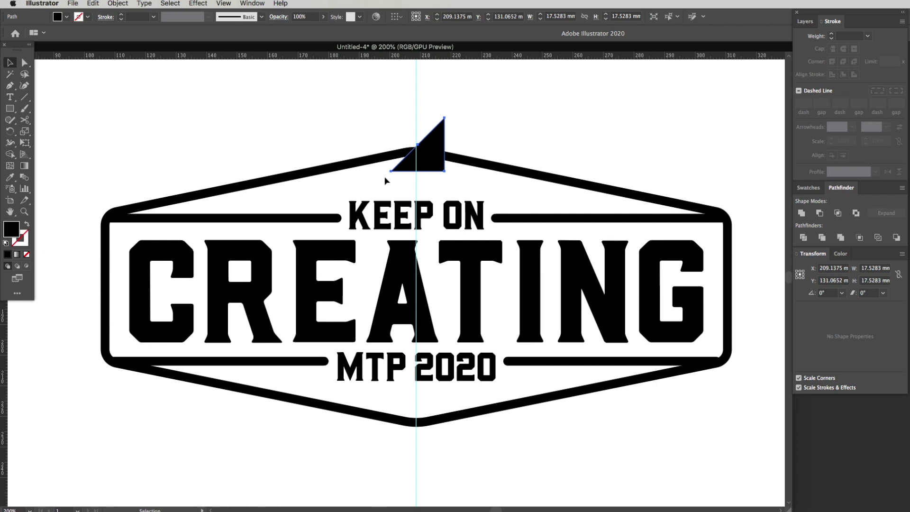
key("r")
left_click_drag(450, 104, 480, 156)
key("v")
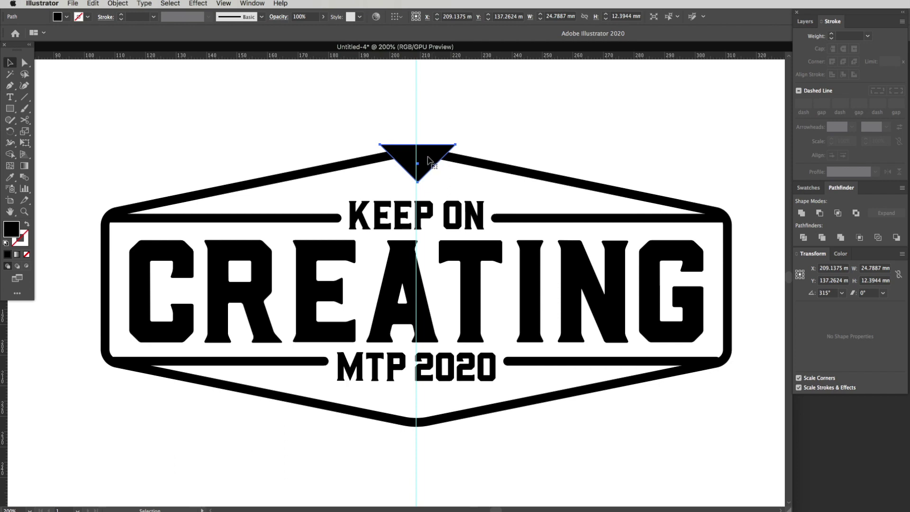
Step: Round off the downward-pointing tip of the triangle with a small corner radius
left_click_drag(453, 150, 509, 200)
key("a")
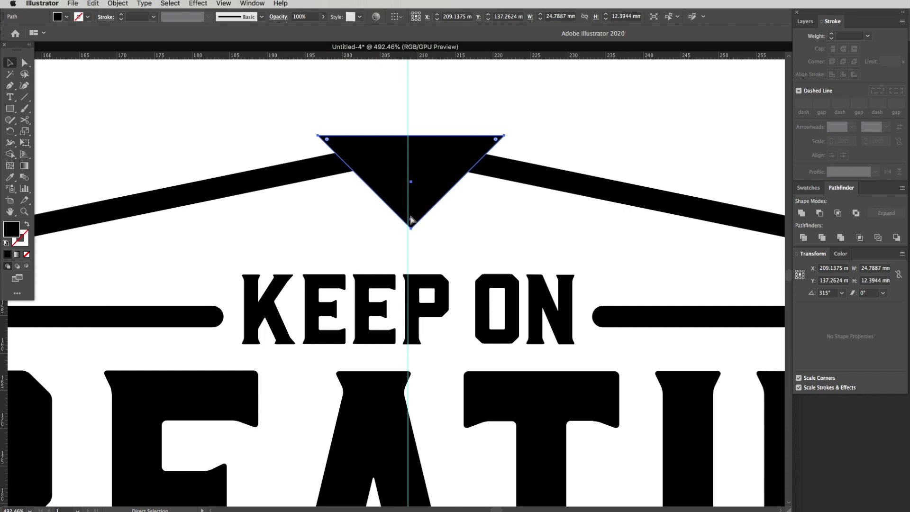
left_click_drag(411, 214, 407, 205)
key("ctrl+z")
key("a")
left_click(411, 227)
left_click_drag(412, 222, 411, 200)
key("v")
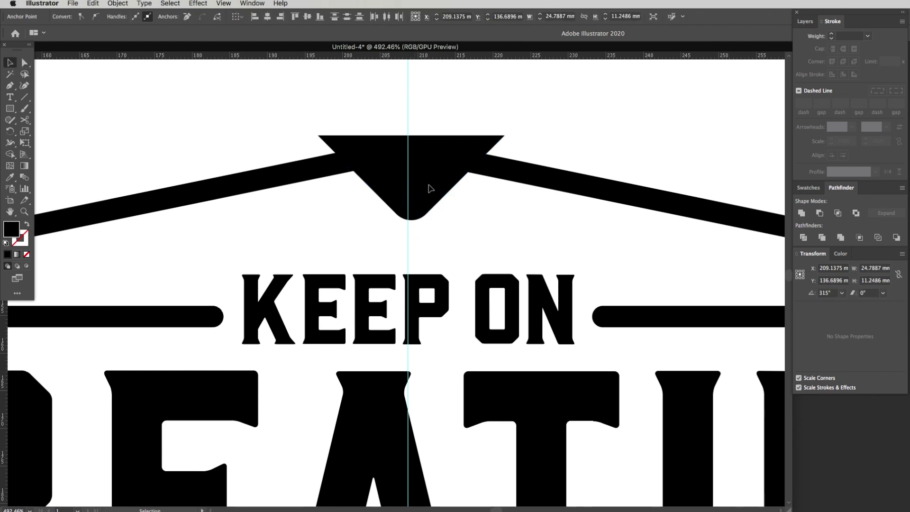
Step: Center the rounded triangle on the vertical guide and move it down so it tucks under the frame's top peak
left_click(412, 177)
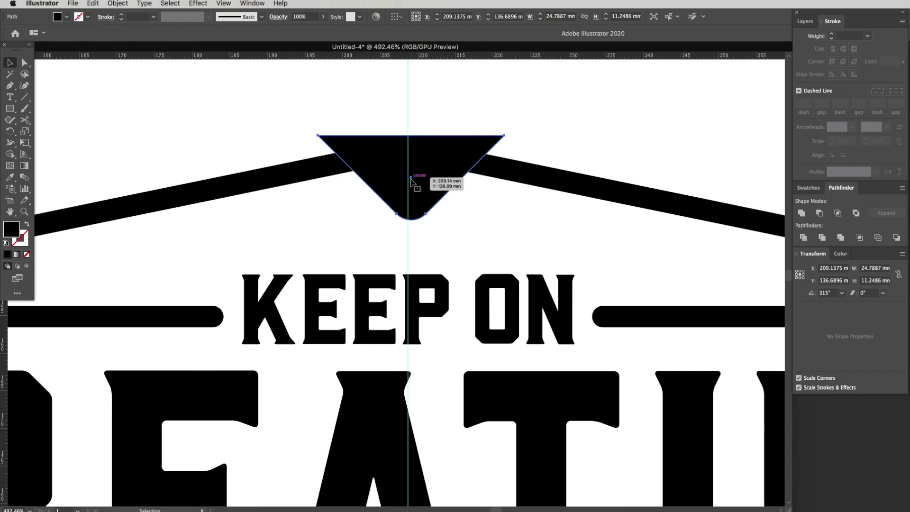
left_click_drag(411, 177, 408, 213)
left_click(463, 235)
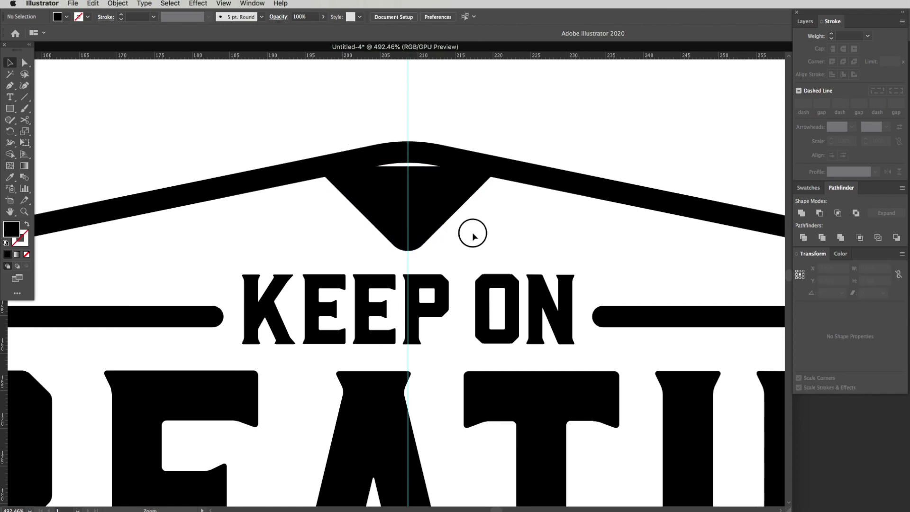
left_click(472, 232, "alt")
key("super+minus")
key("super+minus")
scroll(528, 156, "up", 3)
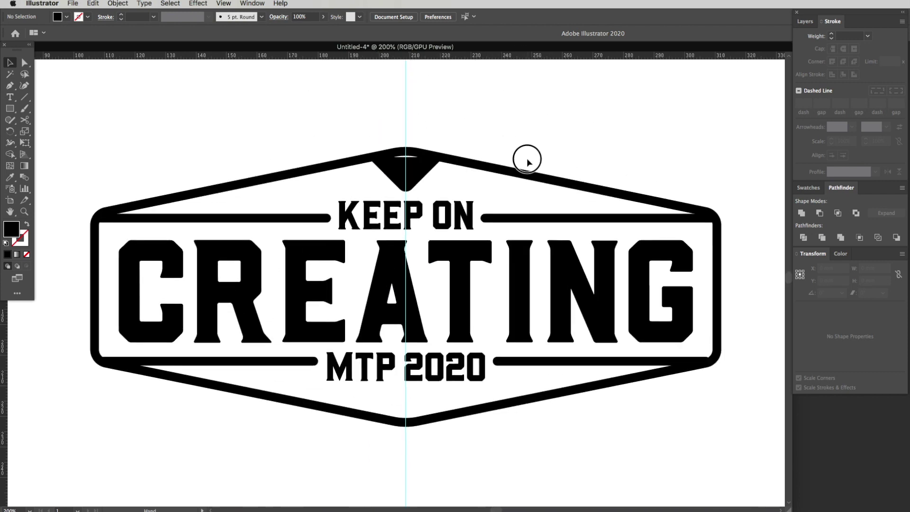
Step: Add an anchor point midway along the triangle's upper edge and raise it to fill the gap under the frame's peak
key("super+equal")
left_click(504, 192)
left_click(406, 192)
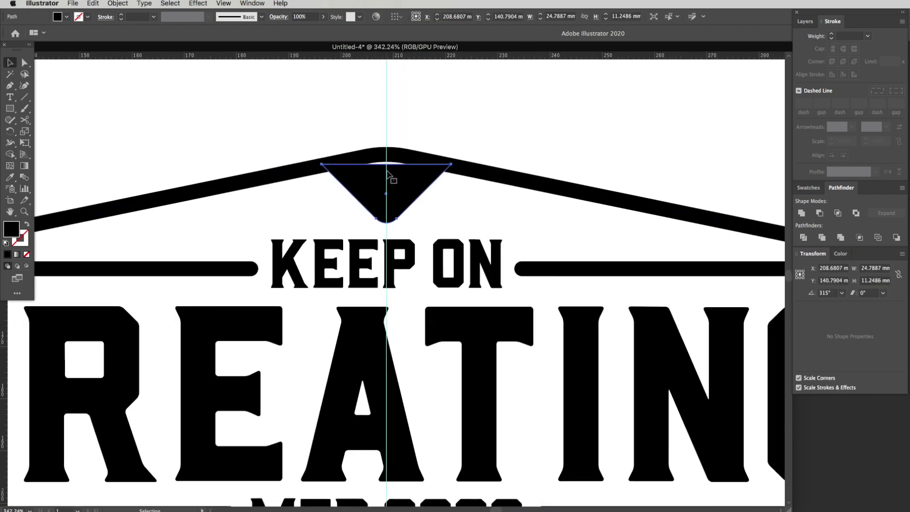
key("p")
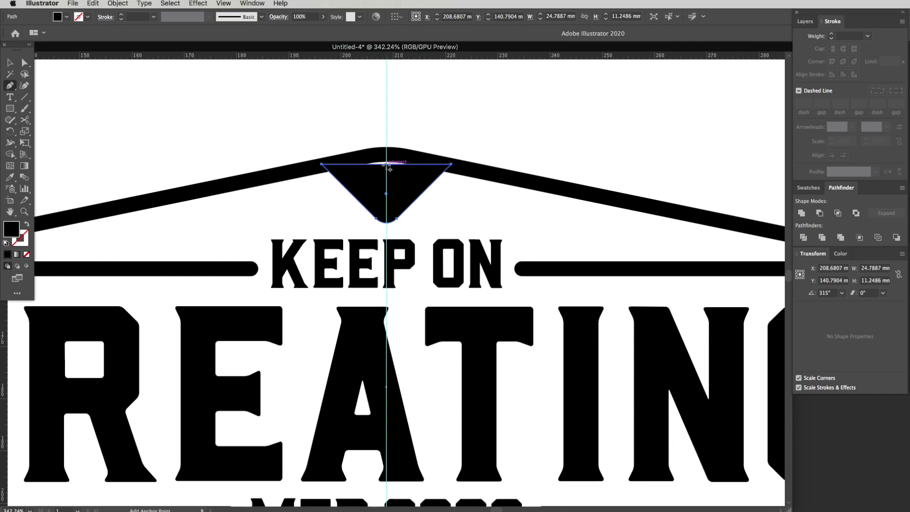
left_click(387, 164)
key("a")
left_click_drag(388, 166, 387, 155)
left_click(419, 130)
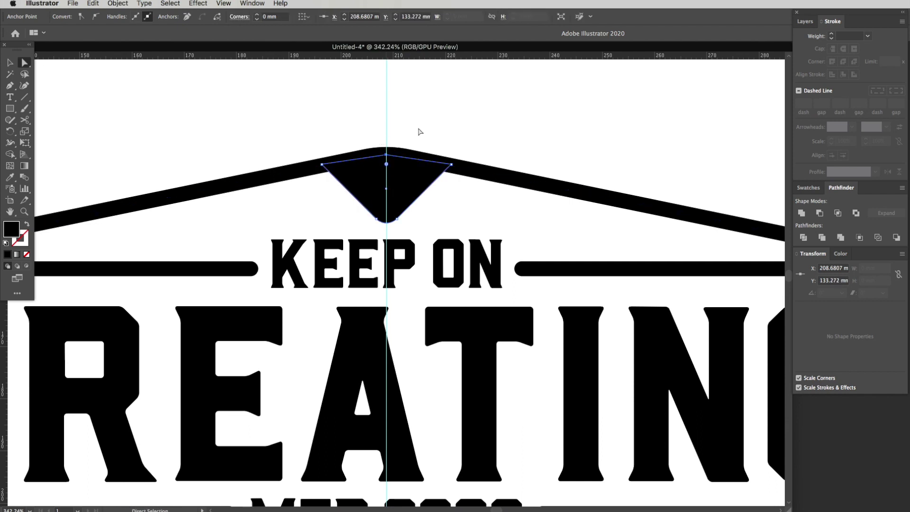
key("v")
left_click(472, 243)
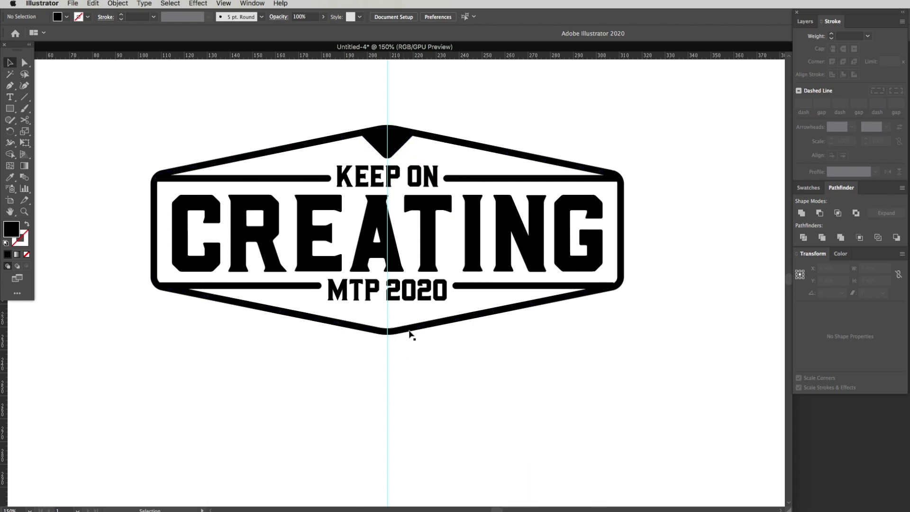
Step: Duplicate the top triangle down to the frame's lower point and rotate the copy 180° so it points up
left_click(391, 148)
left_click_drag(392, 149, 395, 318)
key("r")
left_click_drag(402, 376, 366, 246)
key("v")
Step: Scale the bottom triangle down to about 18.8 mm wide and seat it against the frame's lower point, clear of "MTP 2020"
scroll(408, 320, "up", 1)
scroll(408, 320, "up", 2)
left_click(418, 326)
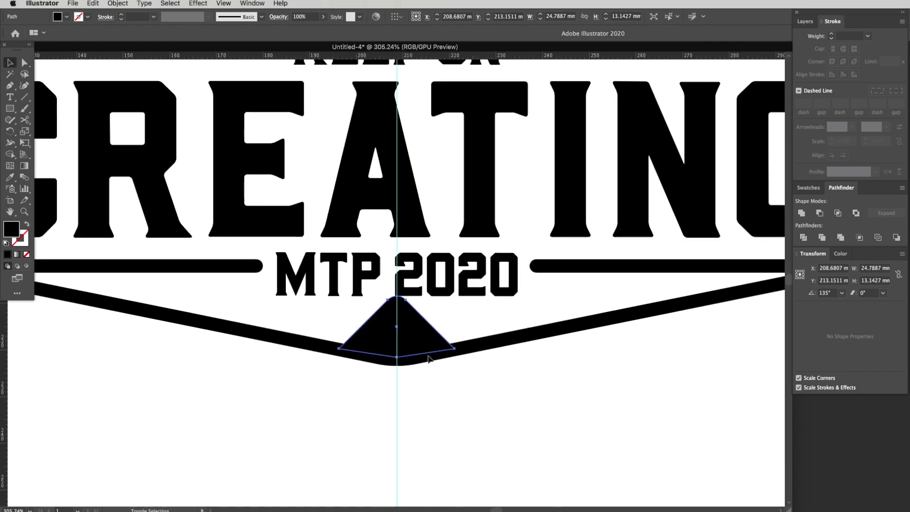
left_click(447, 377)
left_click(421, 313)
key("e")
left_click(397, 292)
left_click_drag(397, 292, 397, 310)
key("v")
key("super+1")
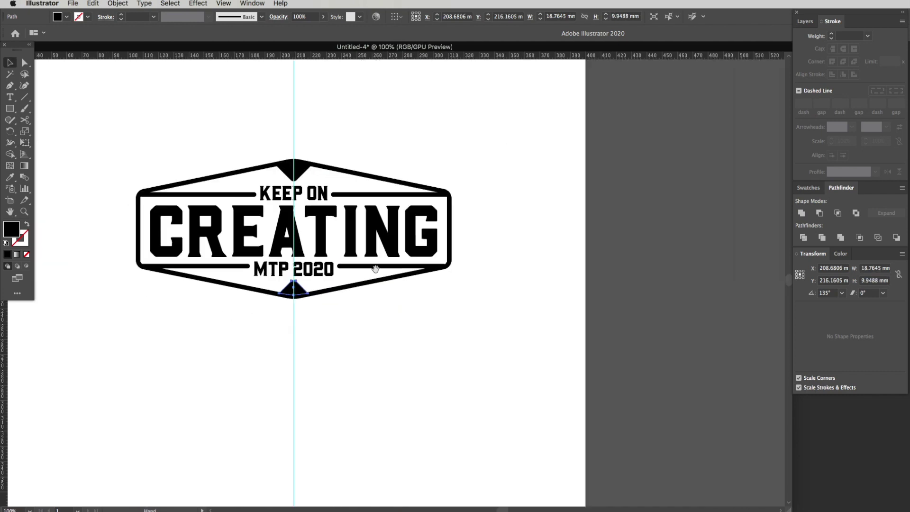
Step: Replace the large top triangle with a copy of the smaller bottom one, rotated 180° and fitted under the frame's peak
left_click(350, 205)
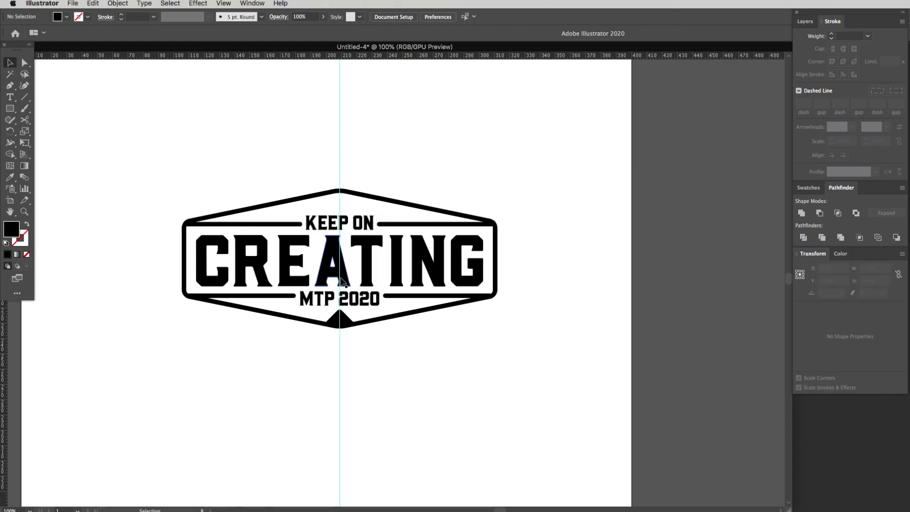
left_click_drag(340, 320, 342, 207)
key("r")
left_click_drag(372, 123, 309, 178)
key("v")
scroll(353, 206, "up", 5)
left_click_drag(417, 243, 418, 224)
left_click(498, 248)
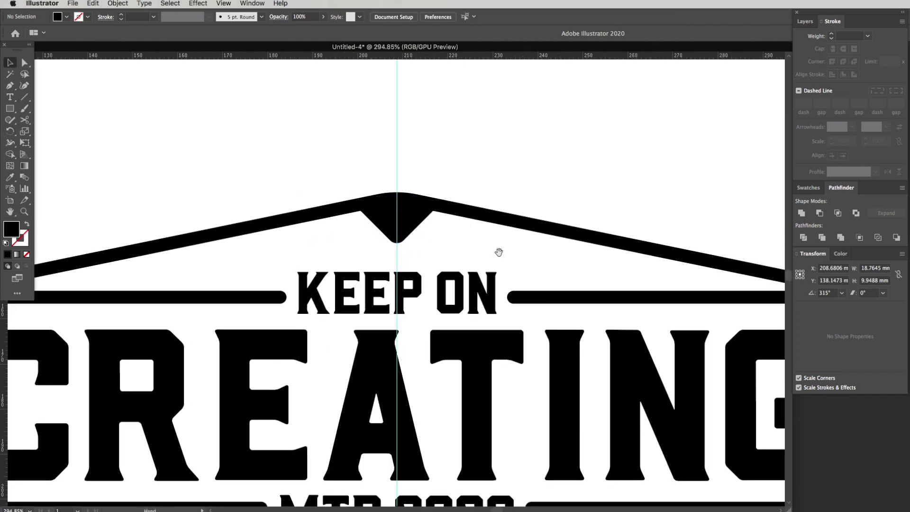
Step: Apply a horizontal Bulge warp with a -2% bend to the "CREATING" lettering
scroll(493, 258, "down", 5)
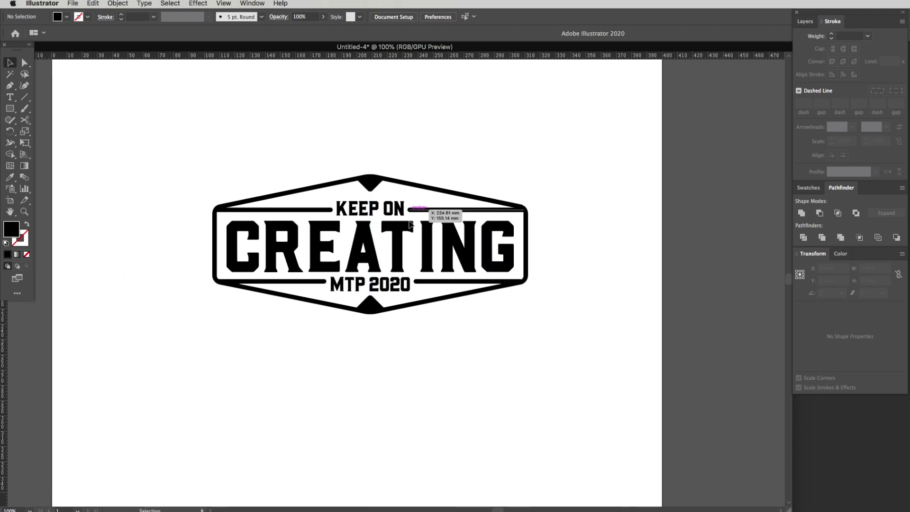
key("super+space")
left_click_drag(429, 244, 502, 258)
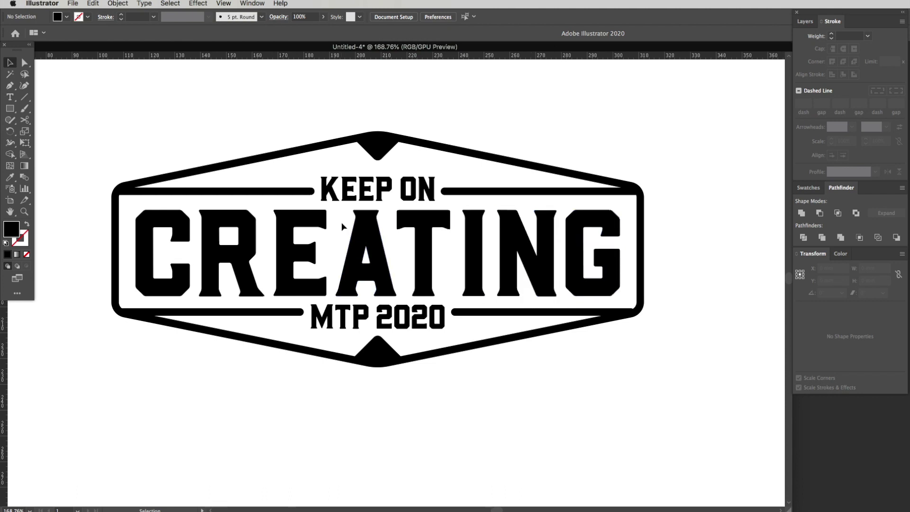
left_click(368, 225)
left_click(198, 4)
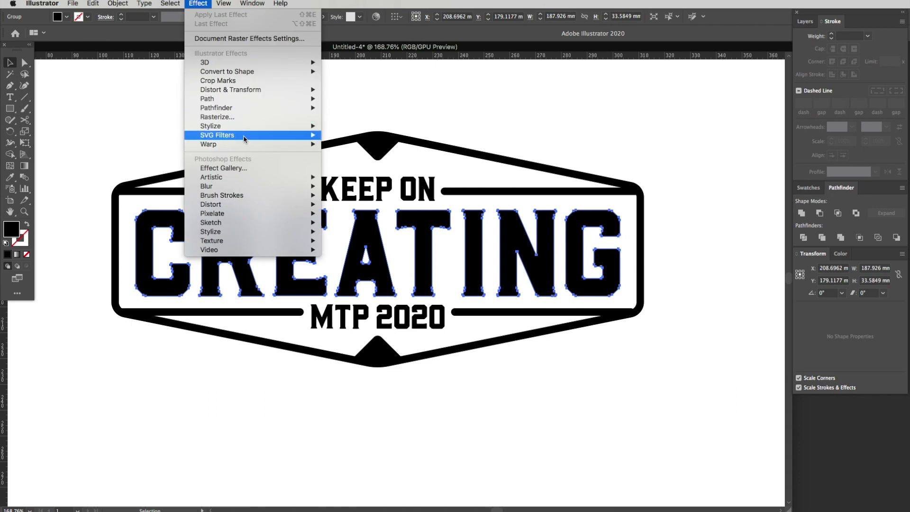
mouse_move(251, 144)
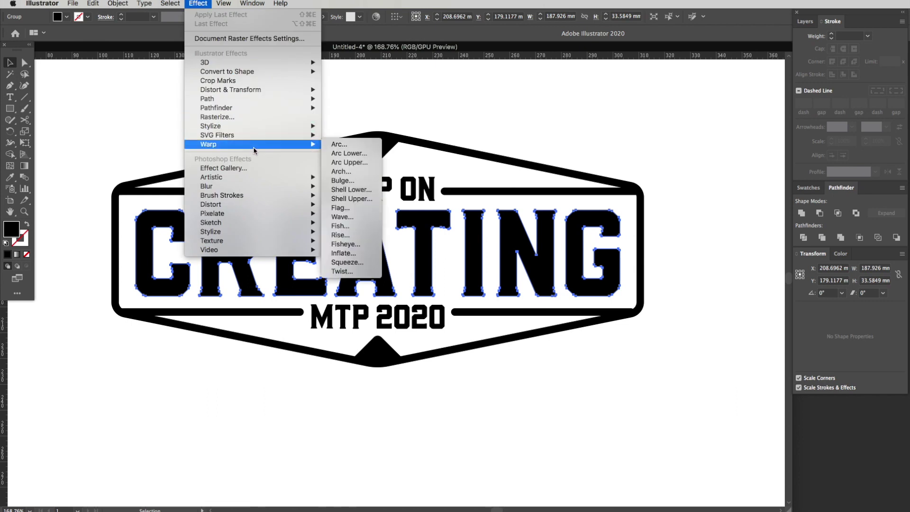
left_click(342, 181)
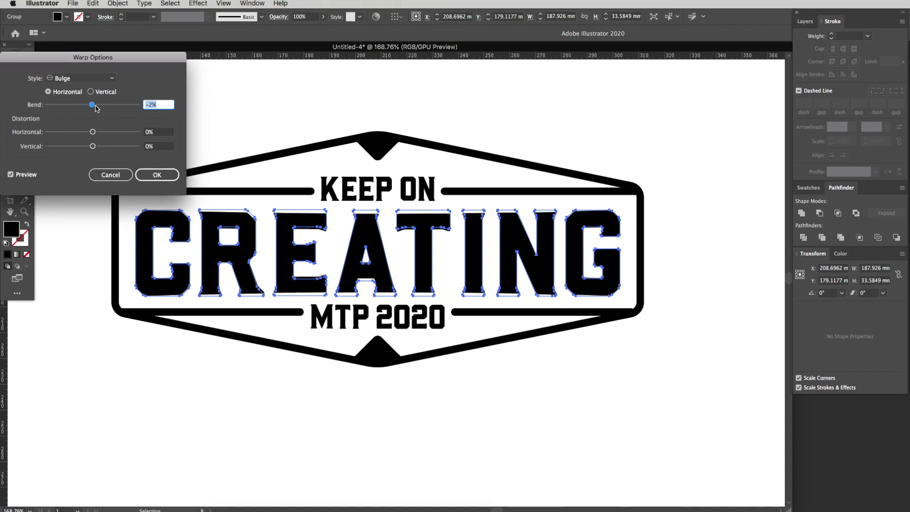
mouse_move(94, 105)
left_mouse_down()
mouse_move(116, 107)
mouse_move(85, 108)
left_mouse_up()
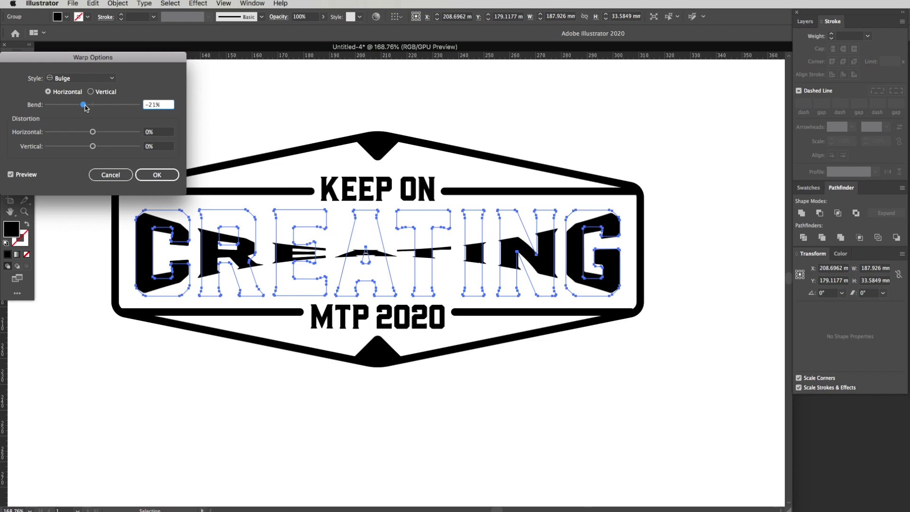
left_click(85, 108)
left_click_drag(85, 107, 94, 107)
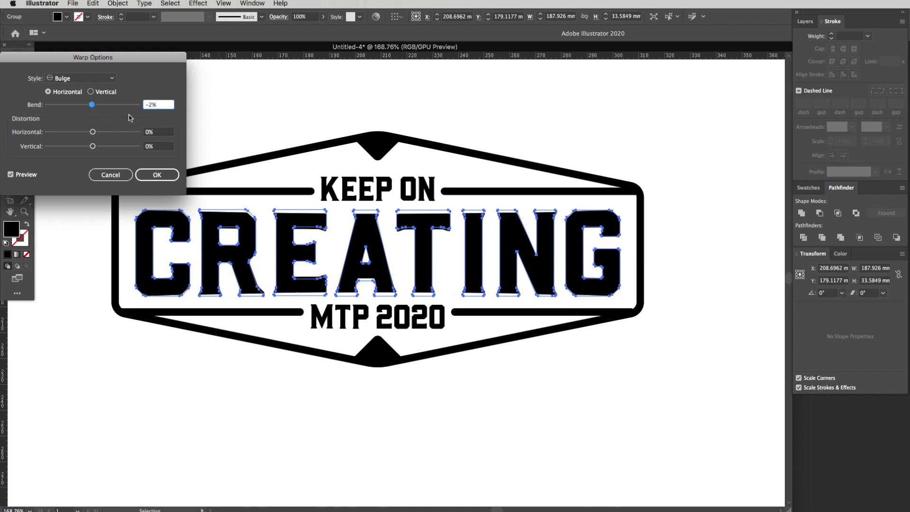
left_click(159, 173)
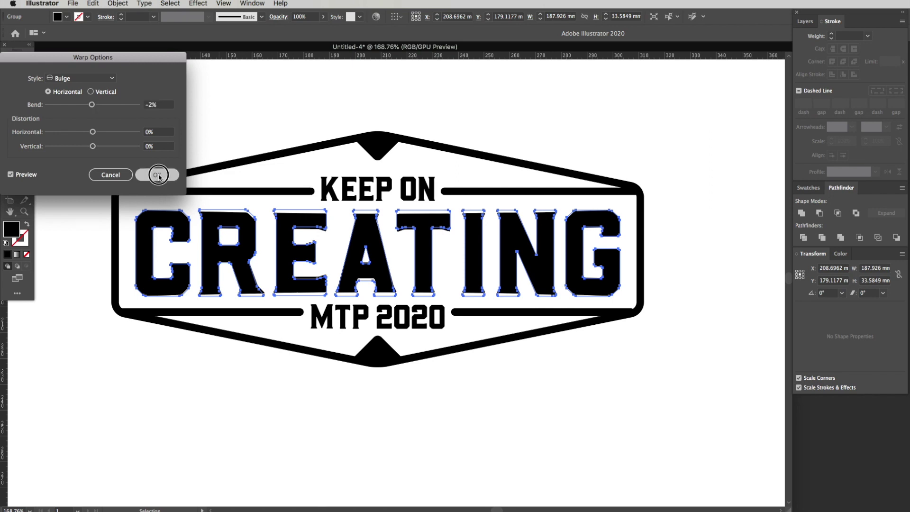
left_click(159, 175)
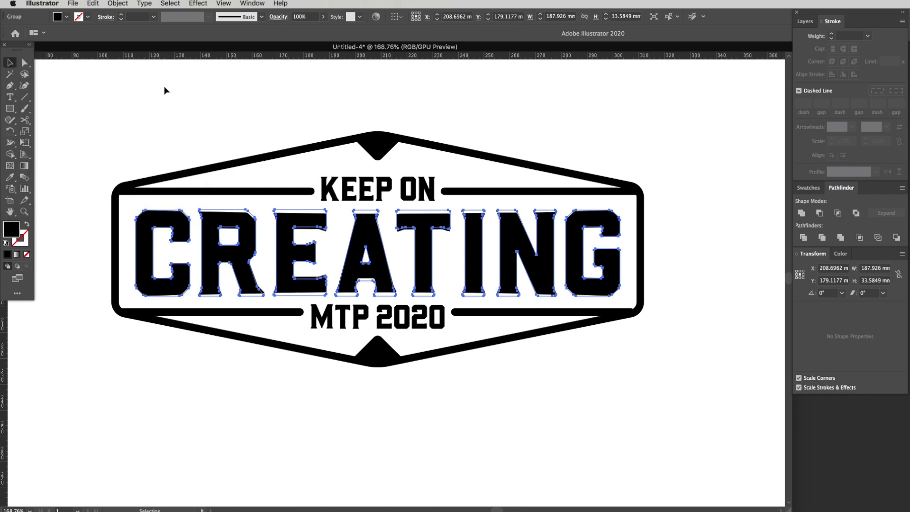
Step: Expand the appearance of the warped "CREATING" lettering, then deselect it and view the whole badge
left_click(118, 3)
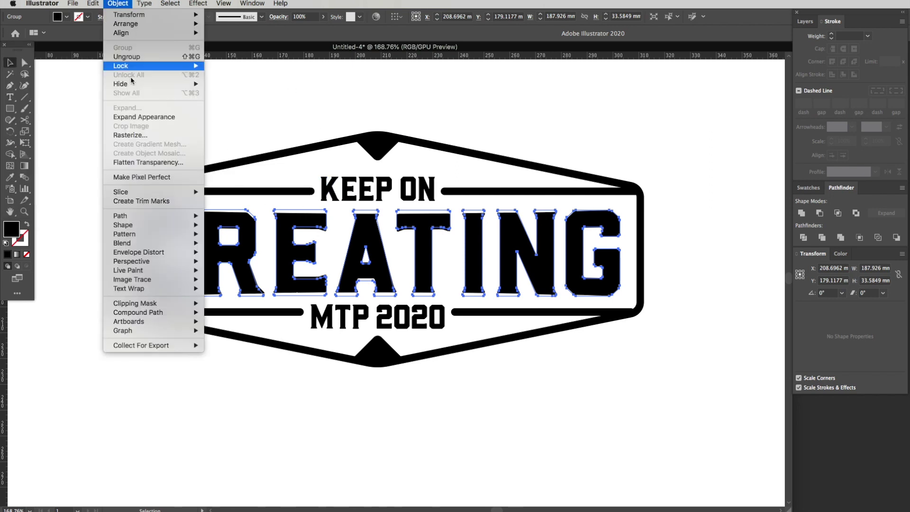
left_click(143, 118)
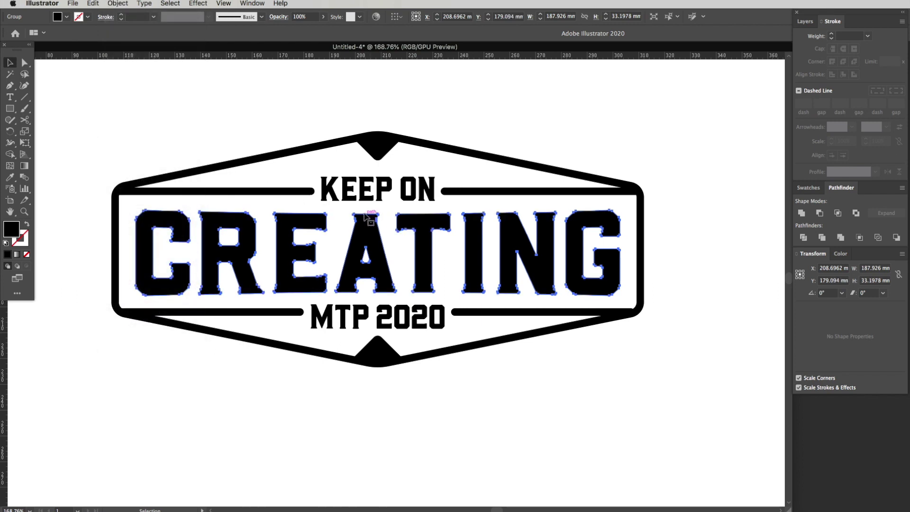
left_click(500, 393)
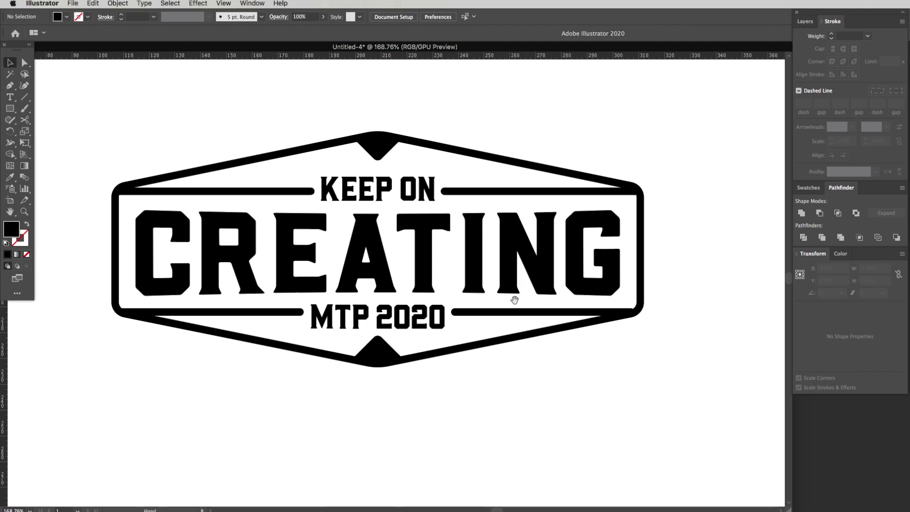
key("z")
left_click(498, 298, "alt")
left_click(544, 321, "alt")
key("v")
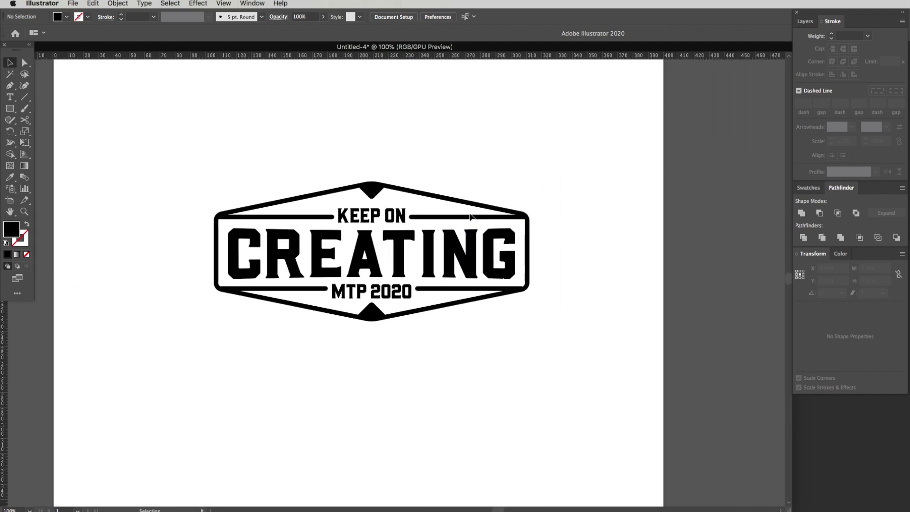
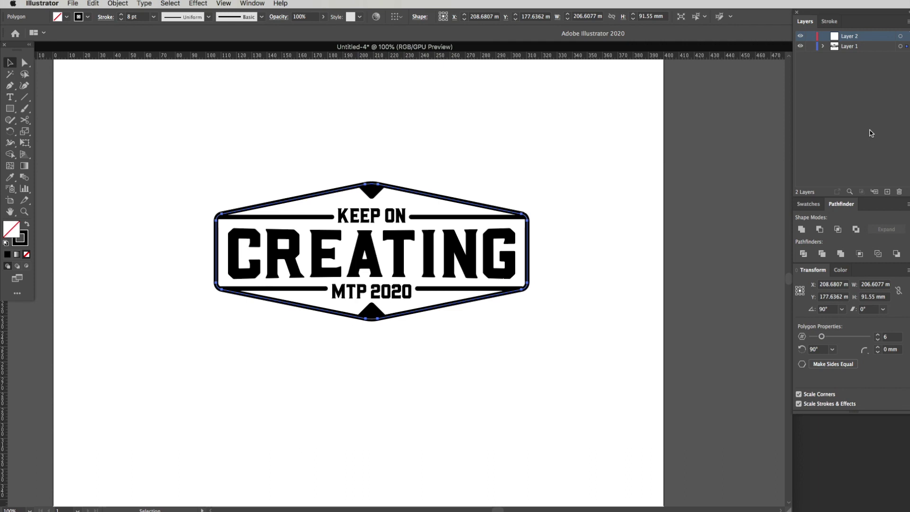
Step: Transfer the hexagon frame onto Layer 2, place that layer below Layer 1, and open the frame's stroke settings
key("super+x")
key("super+f")
left_click_drag(848, 41, 849, 54)
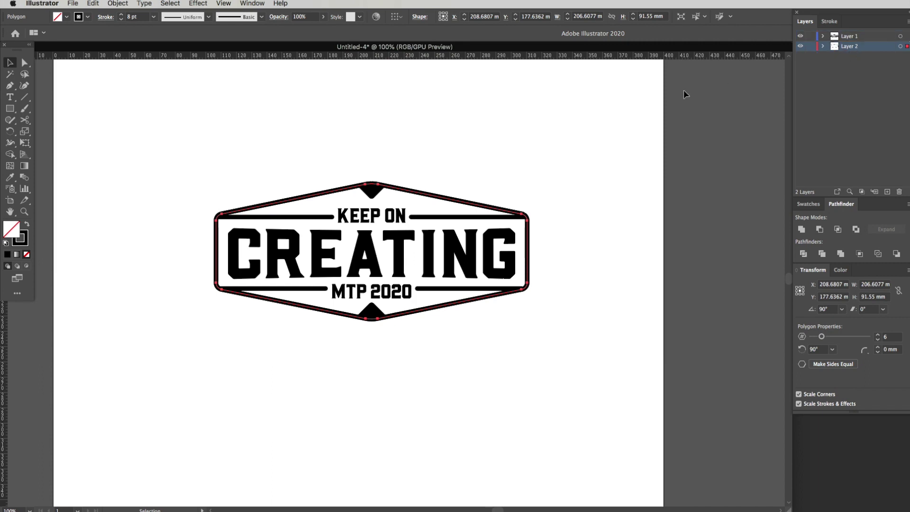
left_click(831, 21)
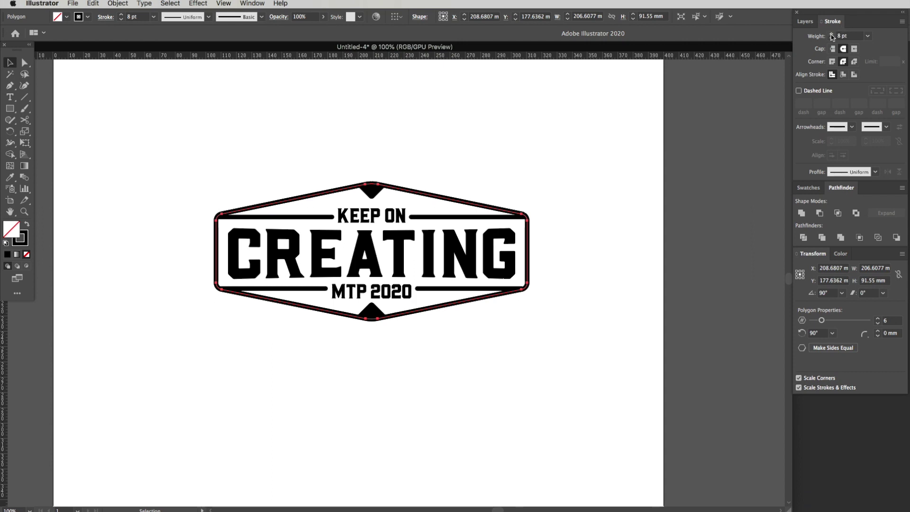
Step: Set the Layer 2 hexagon's stroke weight to 26 pt and give it a solid black fill
left_click_drag(832, 35, 832, 35)
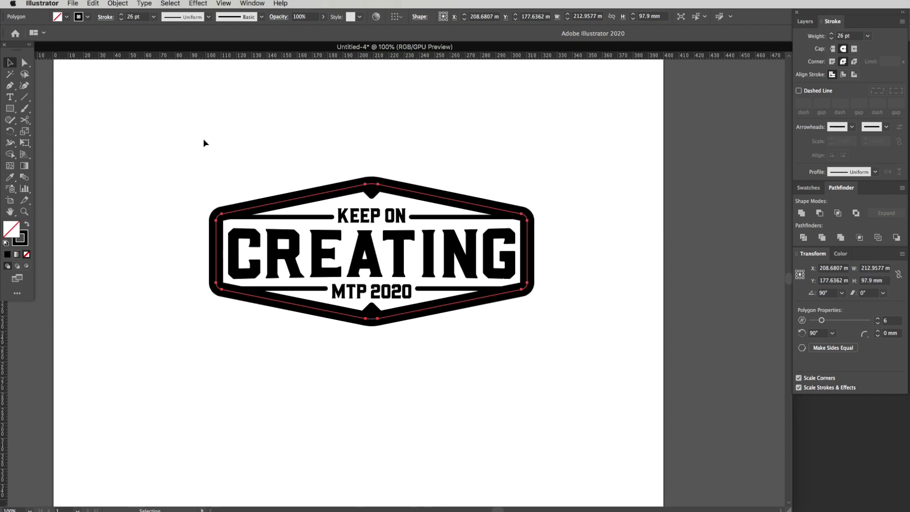
left_click(7, 255)
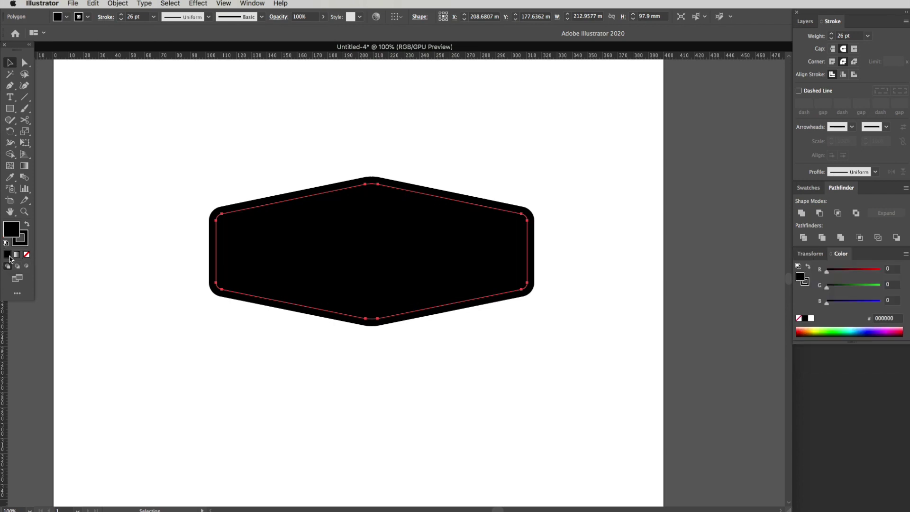
Step: Select all the artwork on Layer 1 and expand its fills and strokes into shapes
left_click(809, 23)
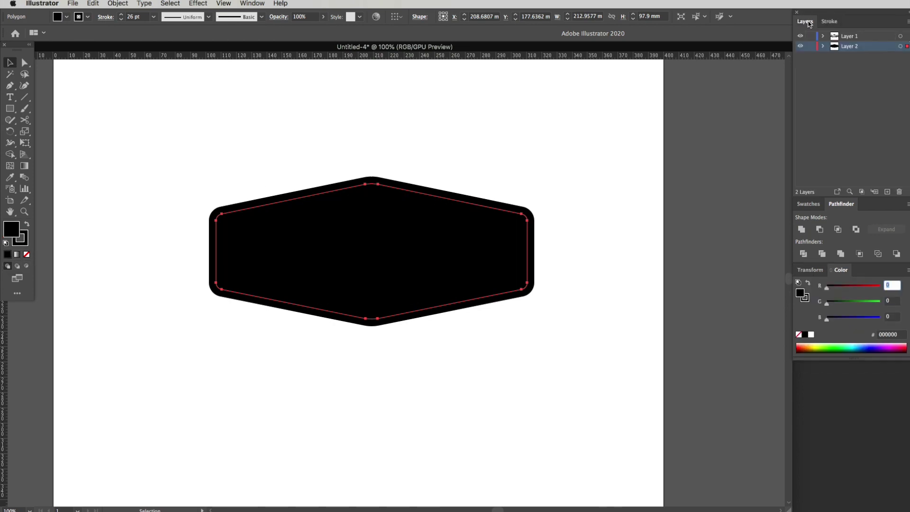
left_click(850, 38)
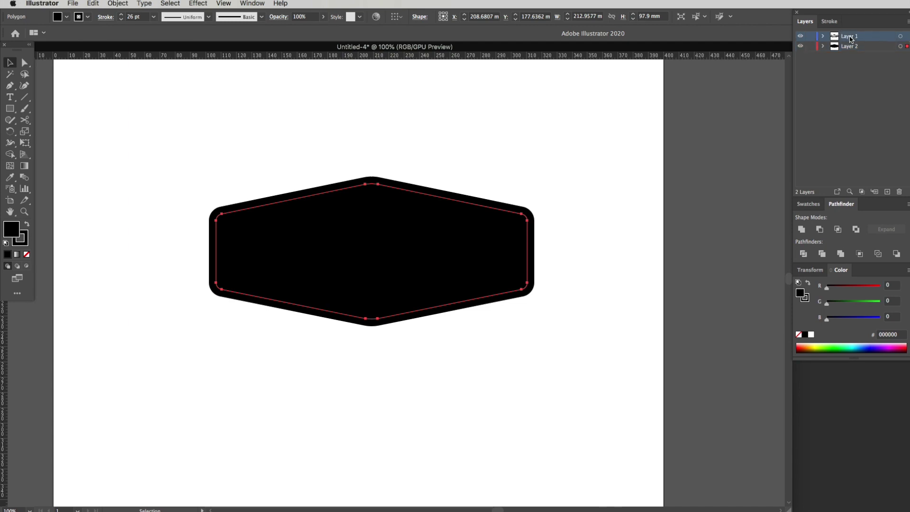
left_click(907, 37)
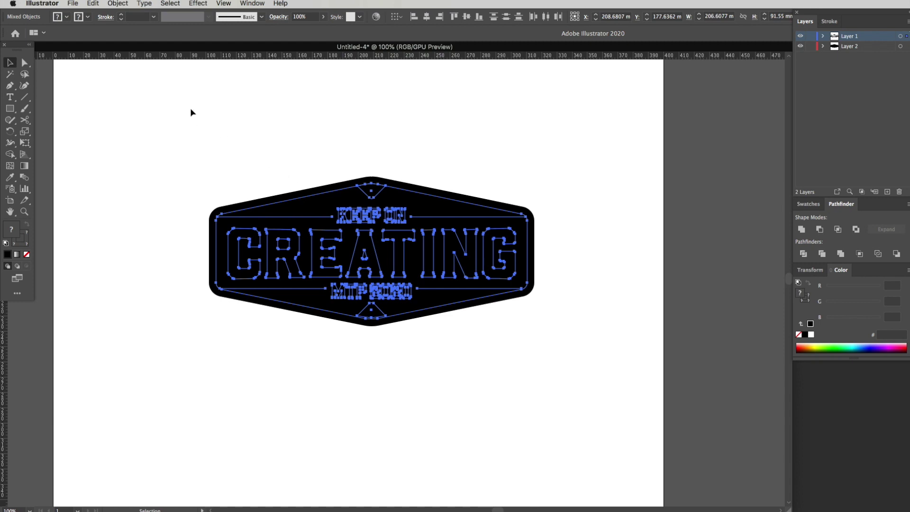
left_click(117, 2)
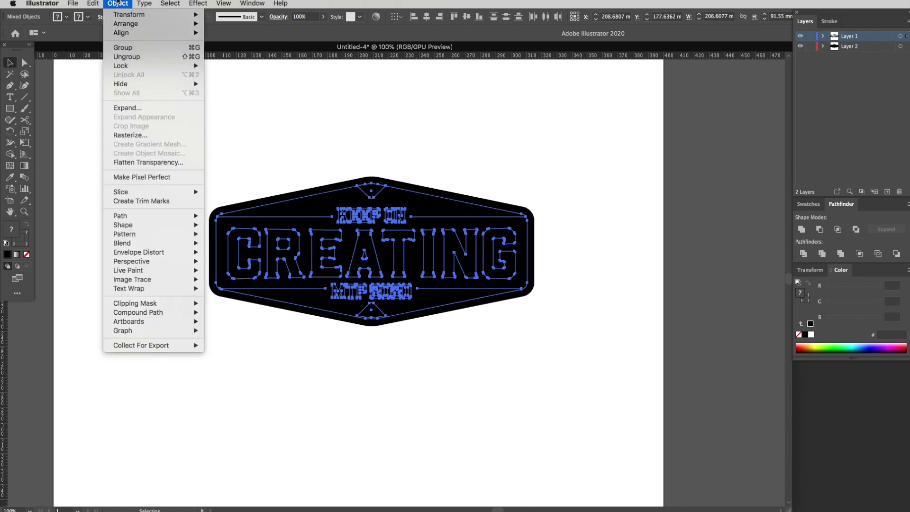
left_click(124, 108)
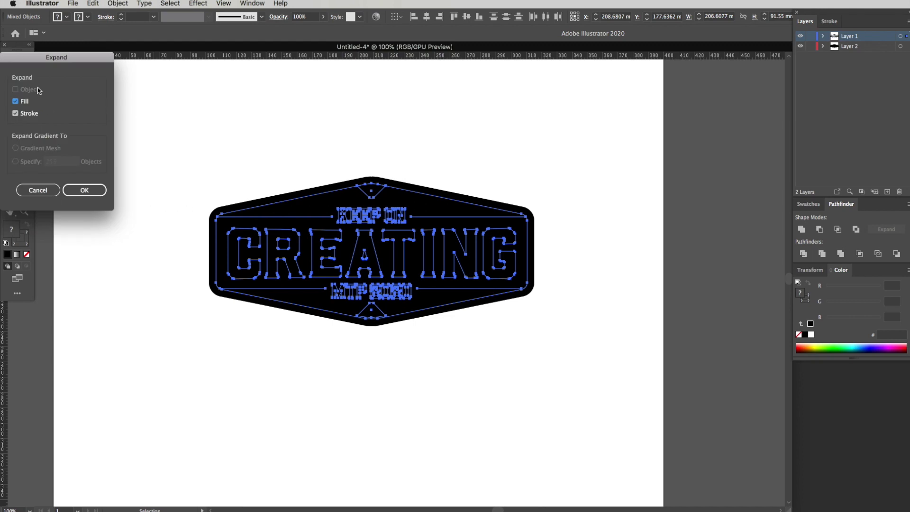
left_click_drag(59, 58, 213, 75)
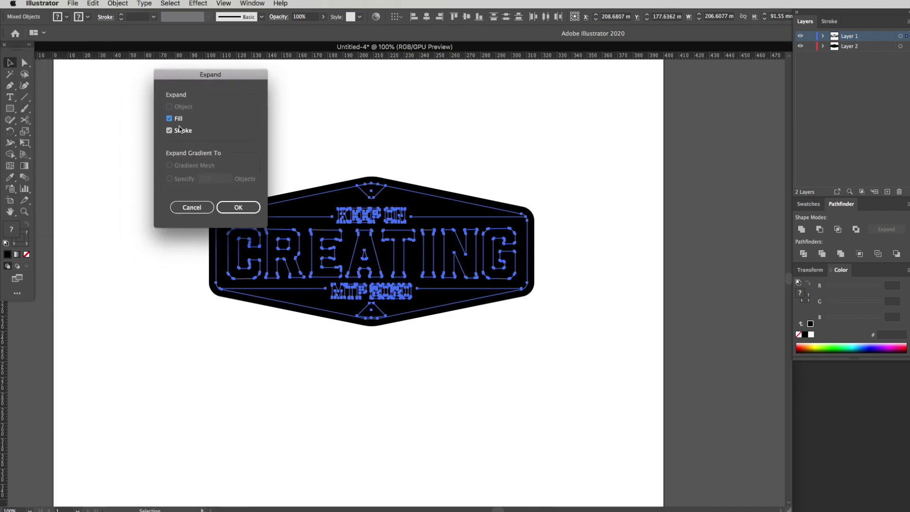
left_click(231, 208)
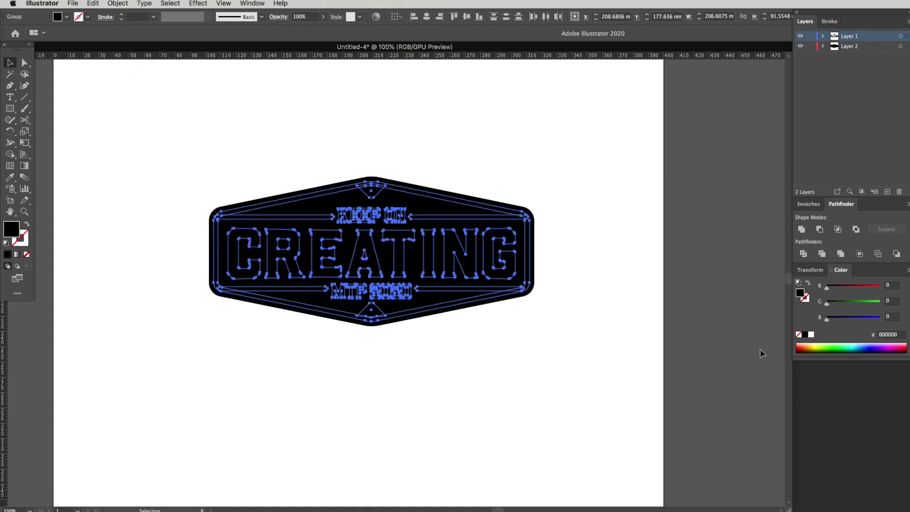
Step: Recolor the expanded Layer 1 artwork white and deselect it
left_click(809, 206)
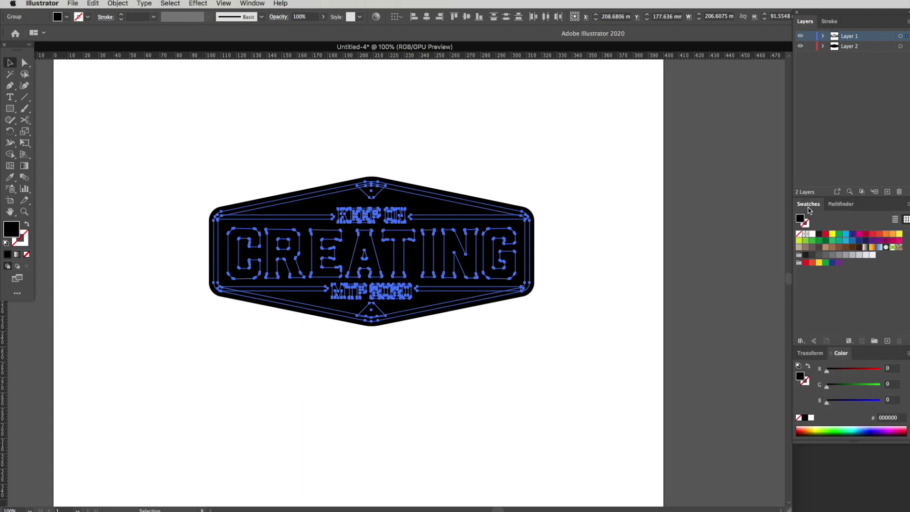
left_click(813, 234)
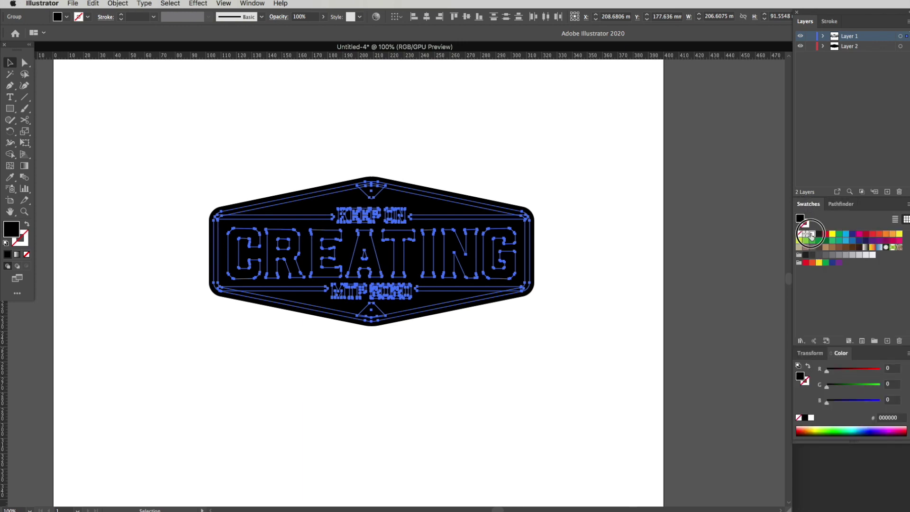
left_click(548, 171)
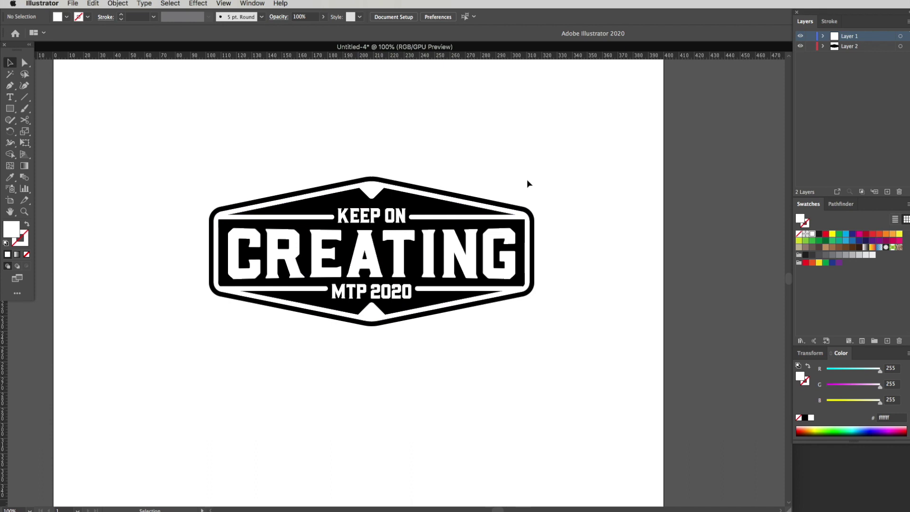
Step: Recolor the upper divider lines, inner hexagon frame and both triangles orange-red (#f05c33)
left_click(408, 221)
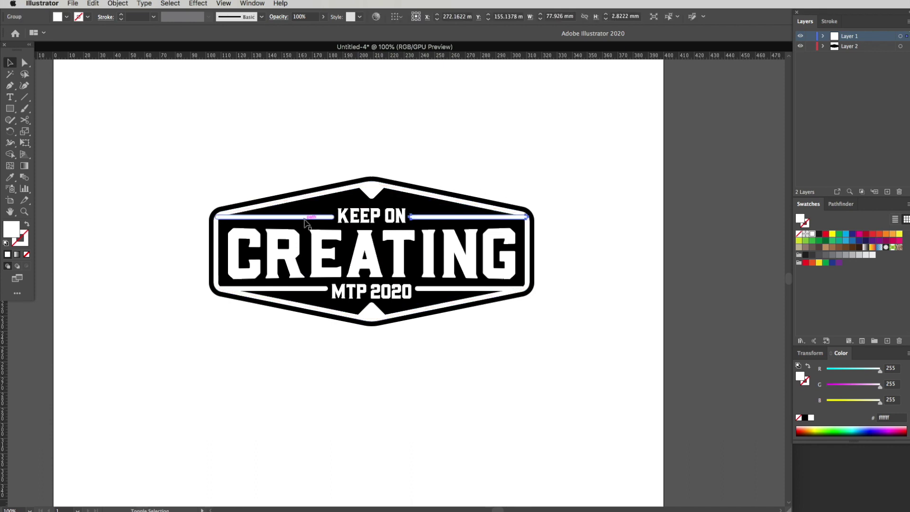
left_click(360, 195, "shift")
left_click(372, 192, "shift")
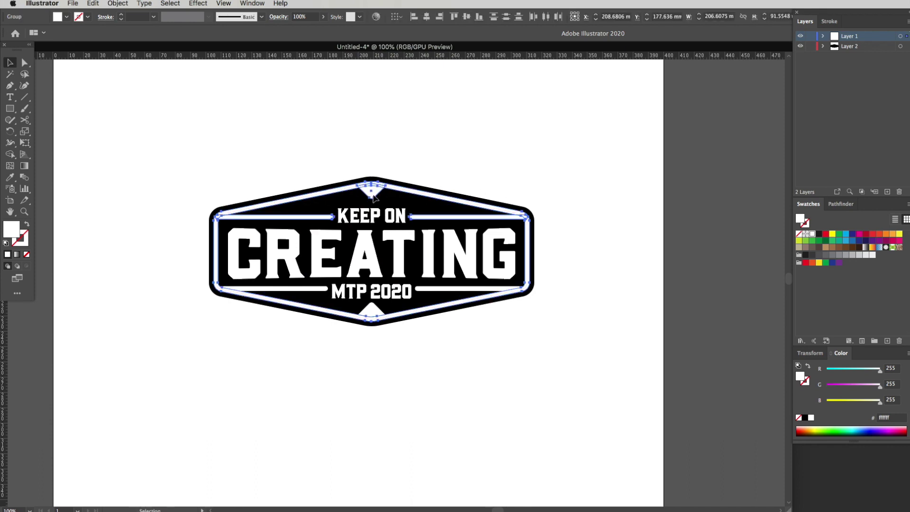
left_click(371, 311, "shift")
left_click(879, 235)
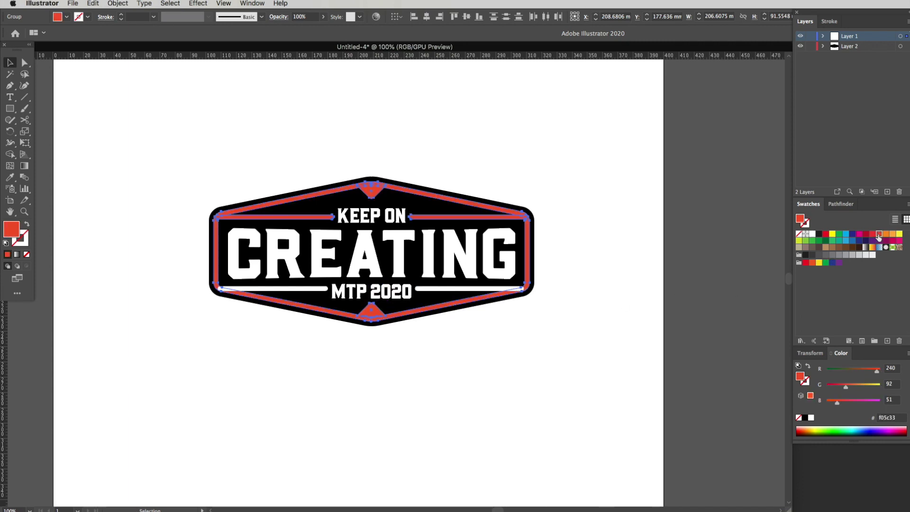
left_click(553, 154)
Step: Fill the two divider lines beside "MTP 2020" with the same orange-red swatch
scroll(498, 265, "left", 1)
left_click(458, 266)
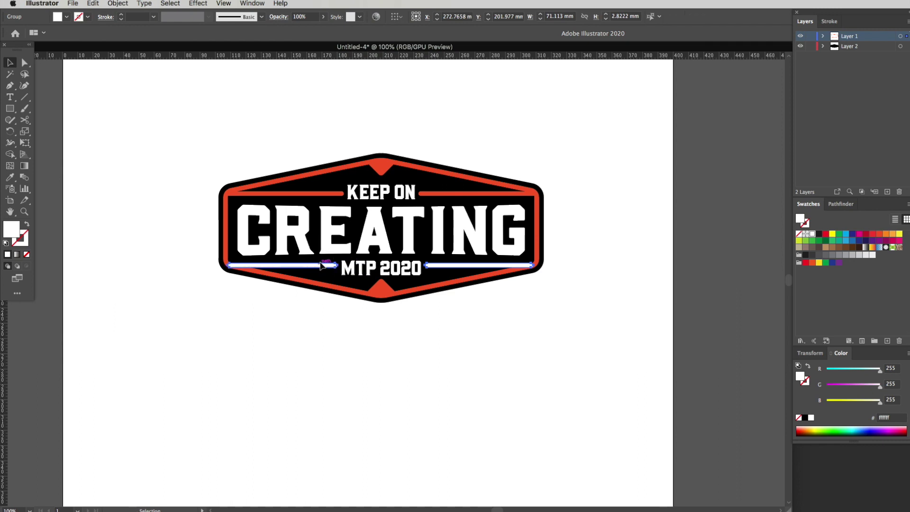
left_click(877, 237)
left_click(540, 349)
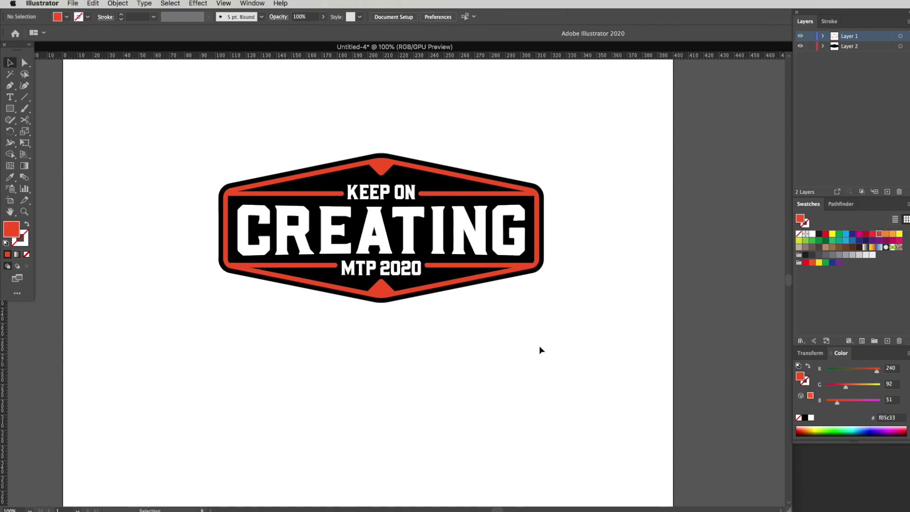
Step: Thicken the black background hexagon's stroke to 37 pt, then deselect it
left_click(432, 186)
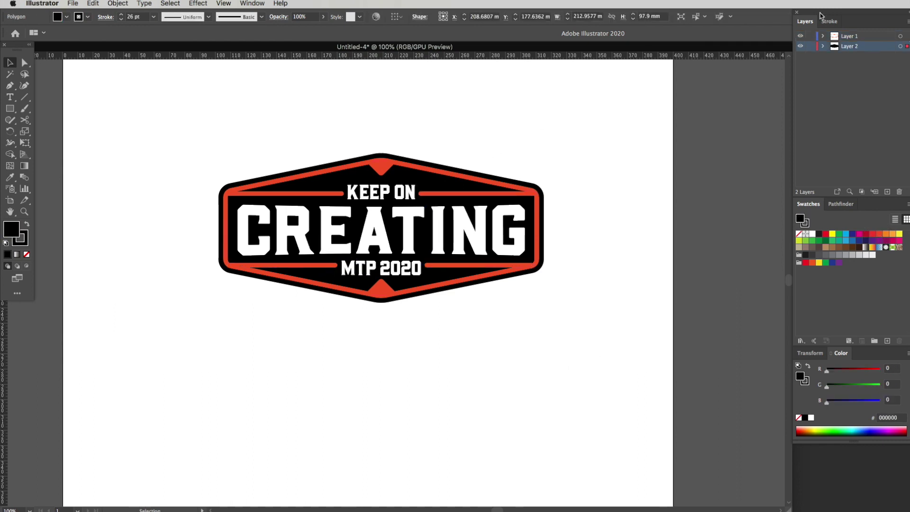
left_click(429, 187)
left_click(829, 22)
left_click(848, 37)
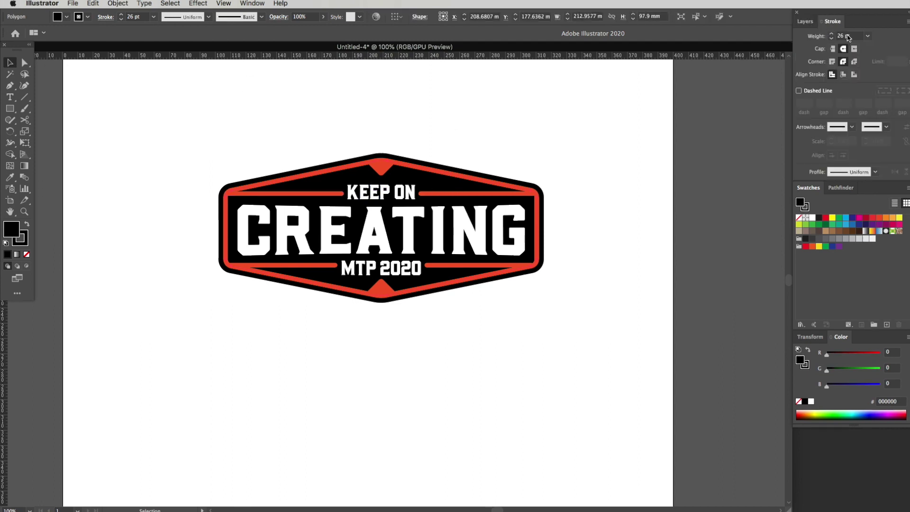
key("Up")
key("Up")
key("Up")
key("Up")
key("Up")
key("Up")
key("Up")
key("Up")
key("Up")
key("Up")
key("Up")
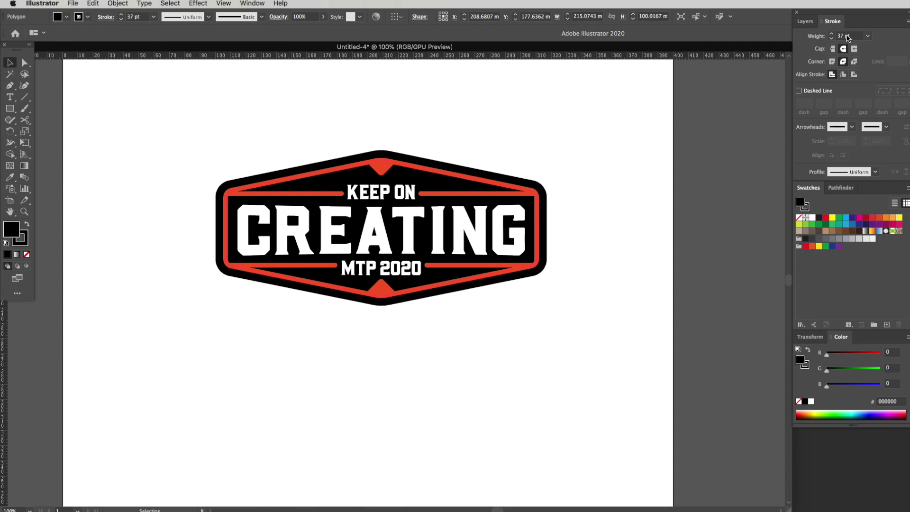
left_click(480, 328)
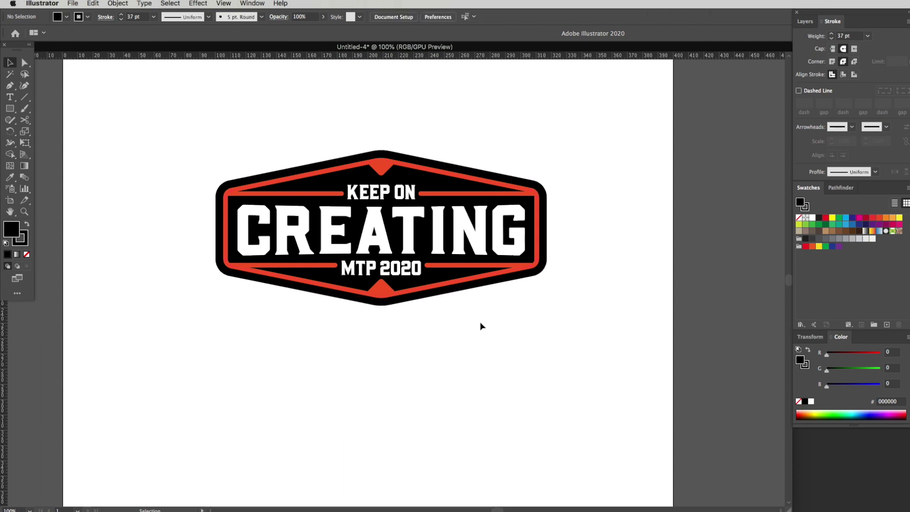